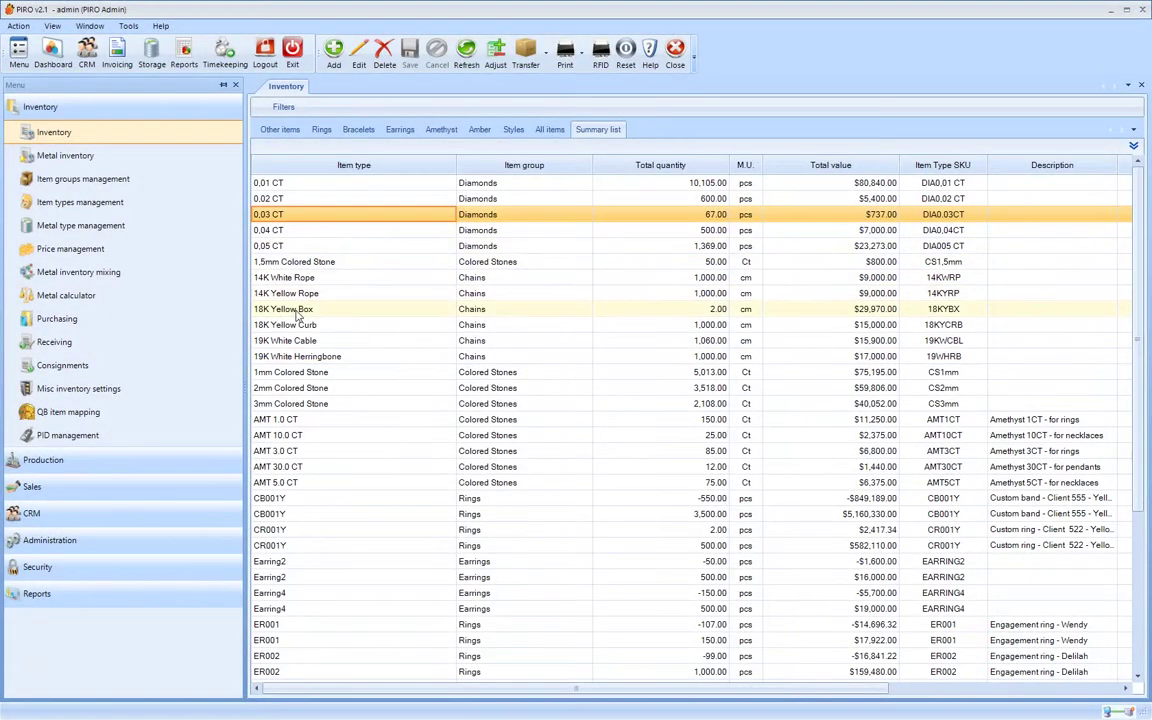
Open item types management and look through the chains, clasps and job services item types
click(296, 312)
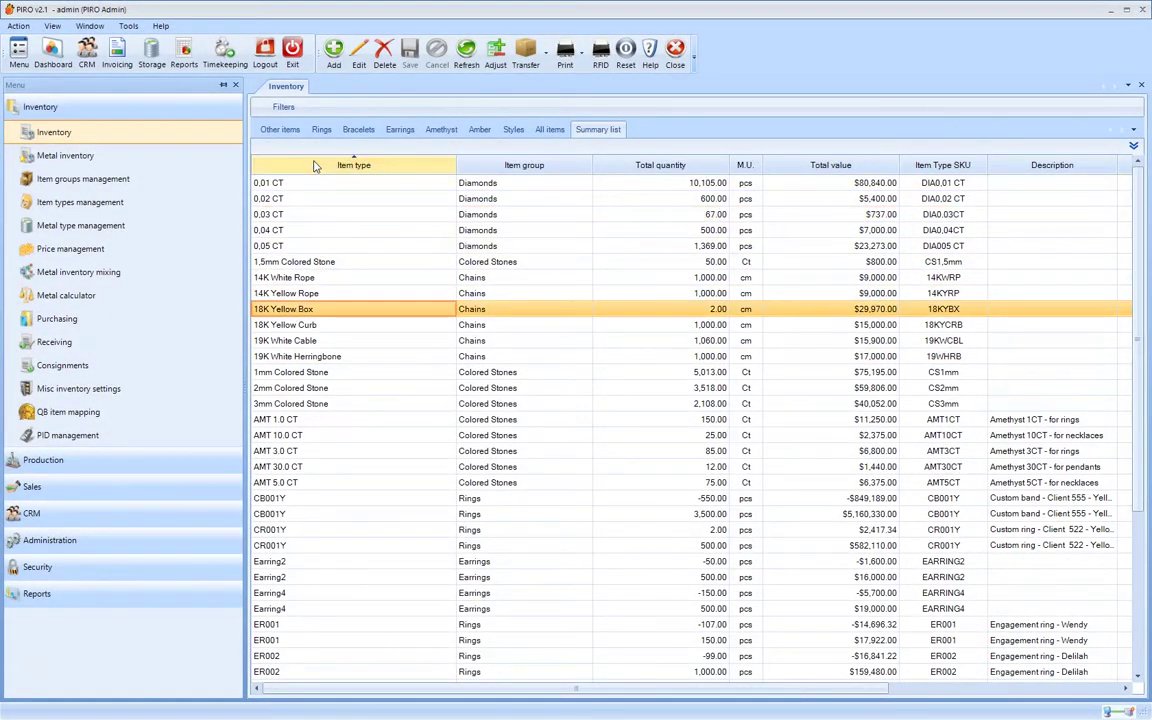
click(86, 204)
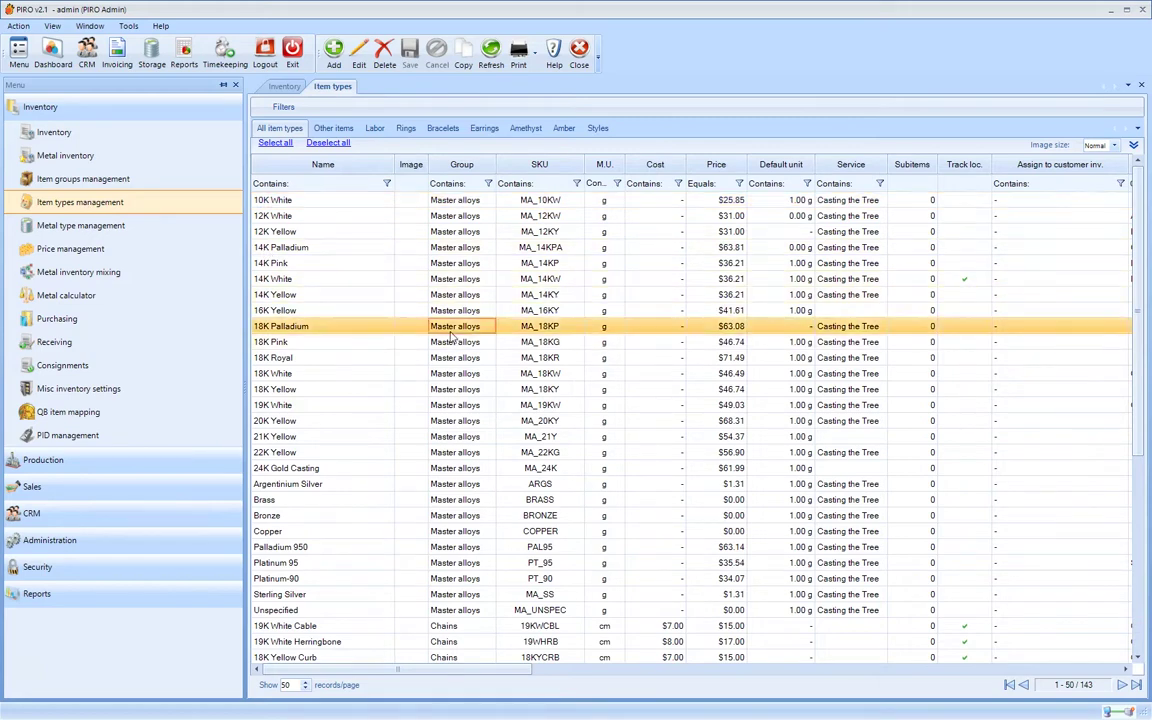
scroll(455, 345, down, 3)
scroll(465, 410, down, 1)
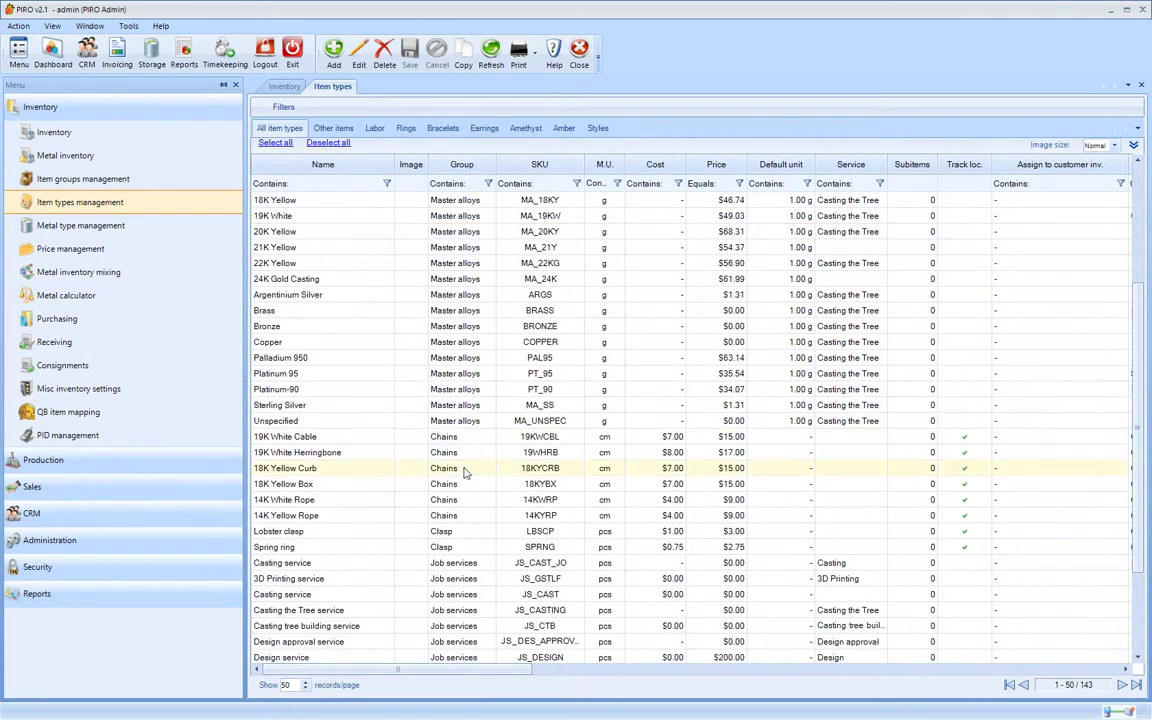
click(460, 468)
click(450, 536)
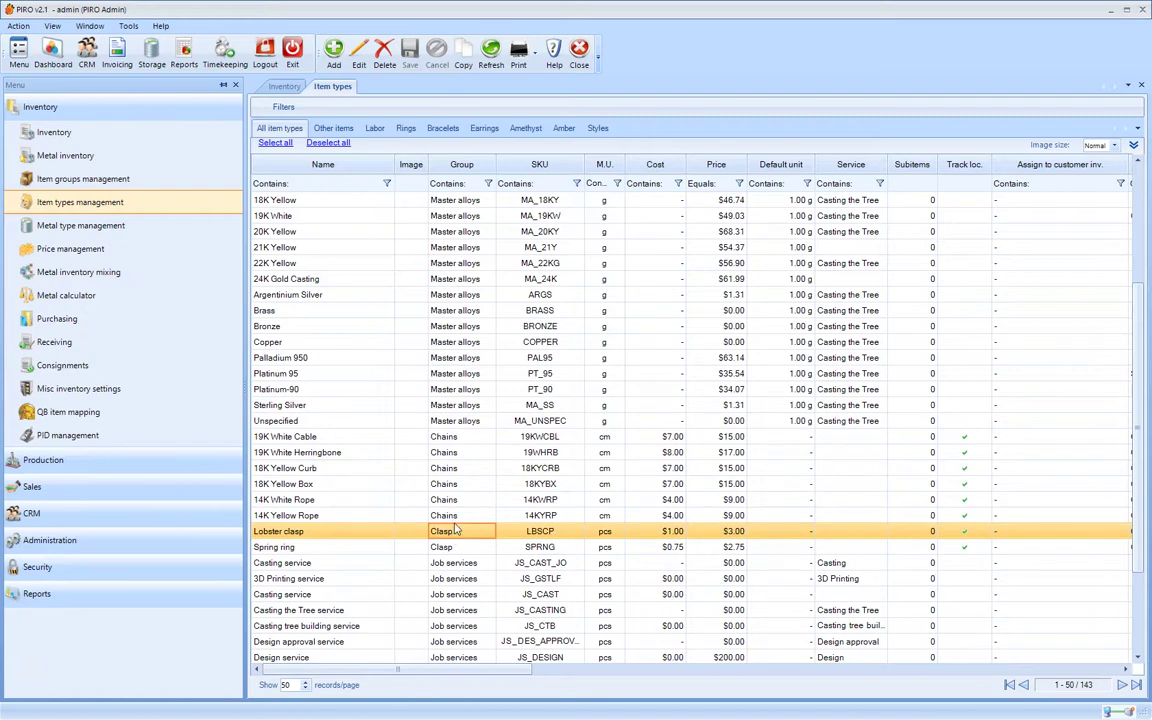
click(447, 598)
scroll(447, 570, down, 2)
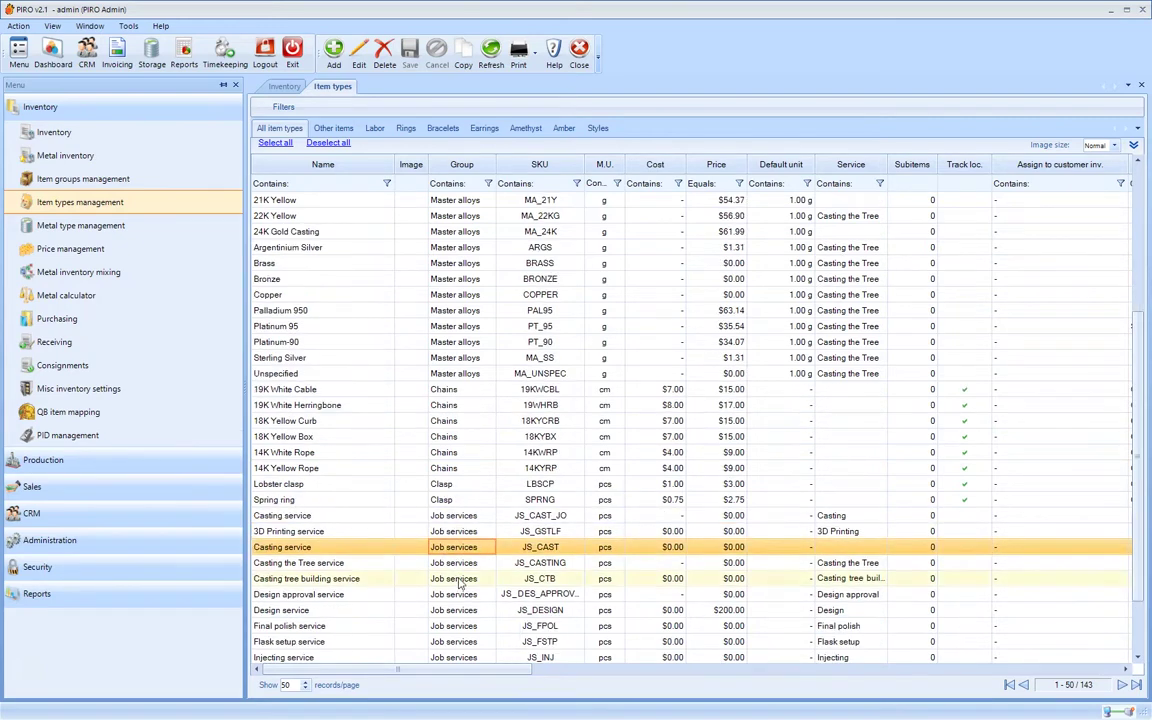
scroll(447, 560, down, 1)
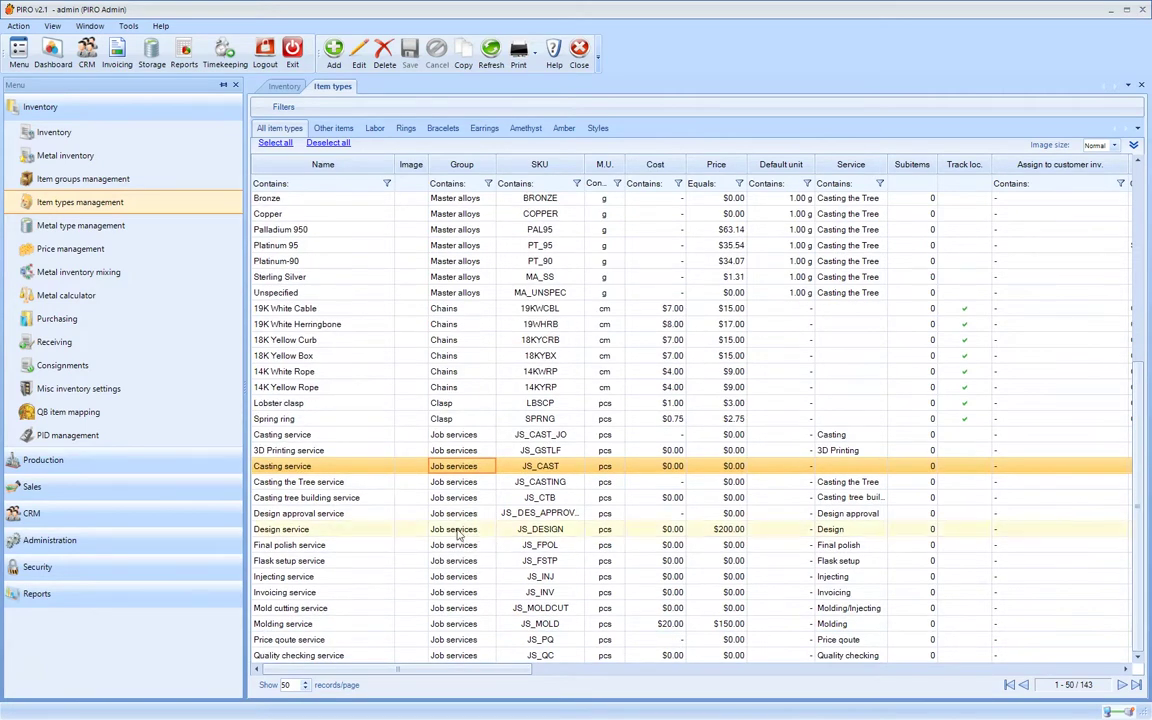
Examine the price of the Design service and the cost of the Molding service among the job services
click(444, 530)
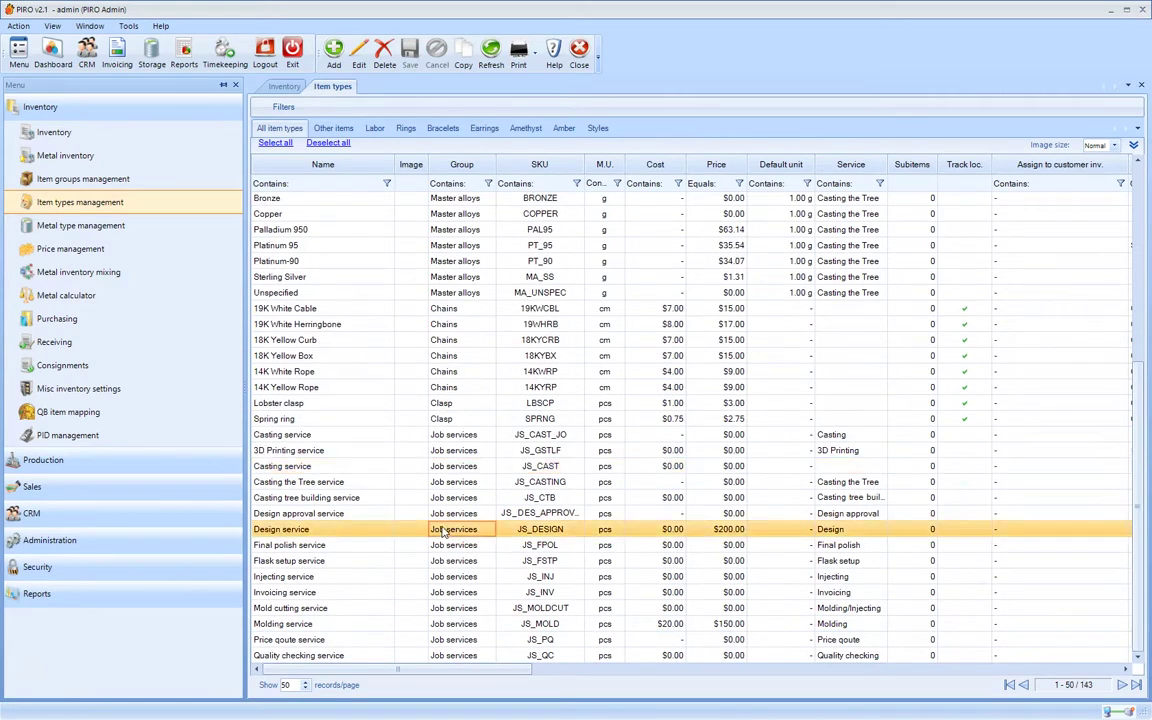
click(722, 532)
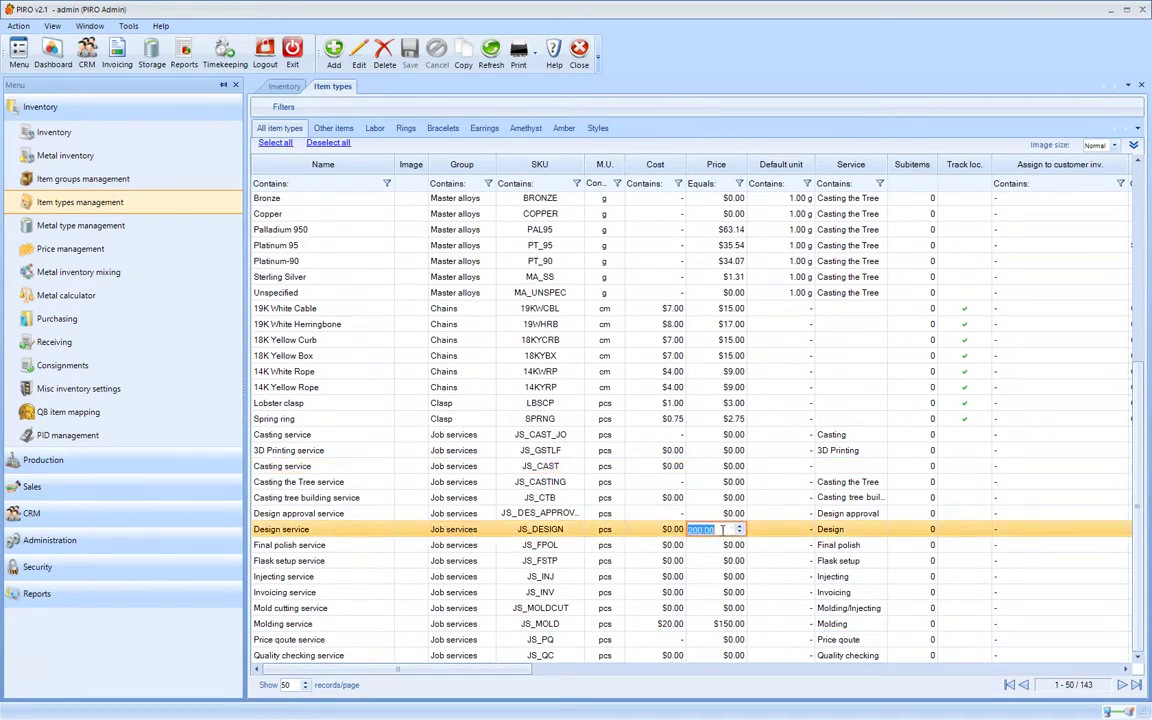
click(659, 625)
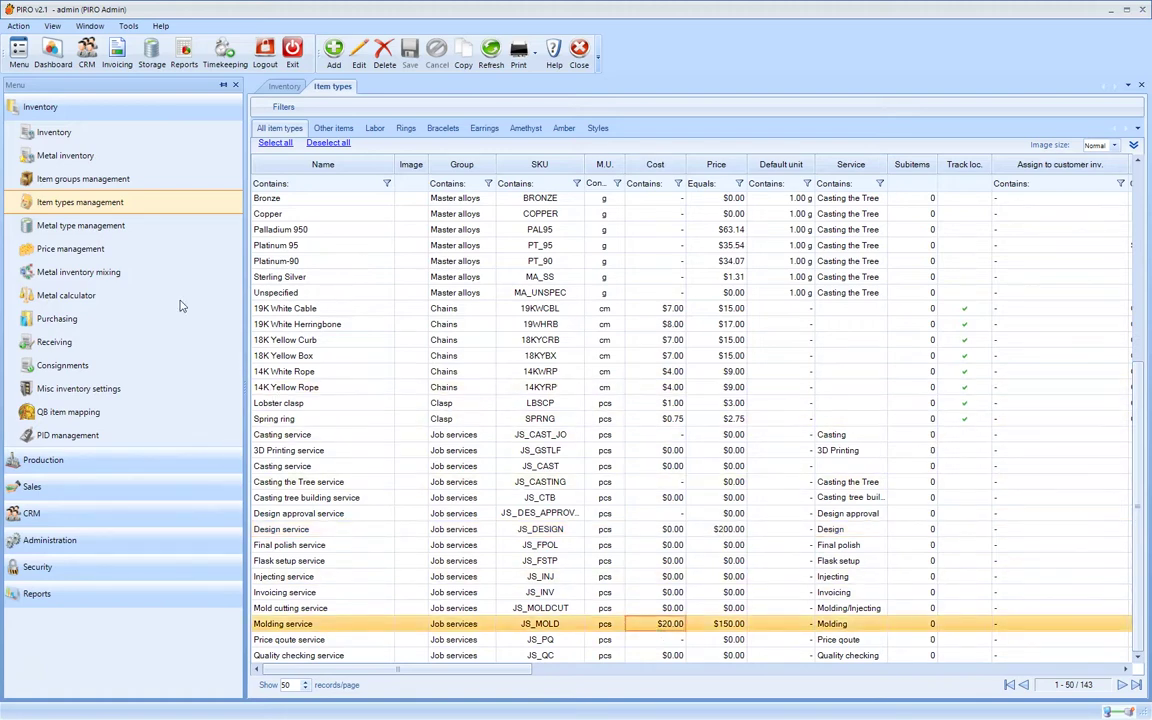
Open item groups management and look over the Jewelry group with its subgroups from Rings to Necklaces
click(88, 180)
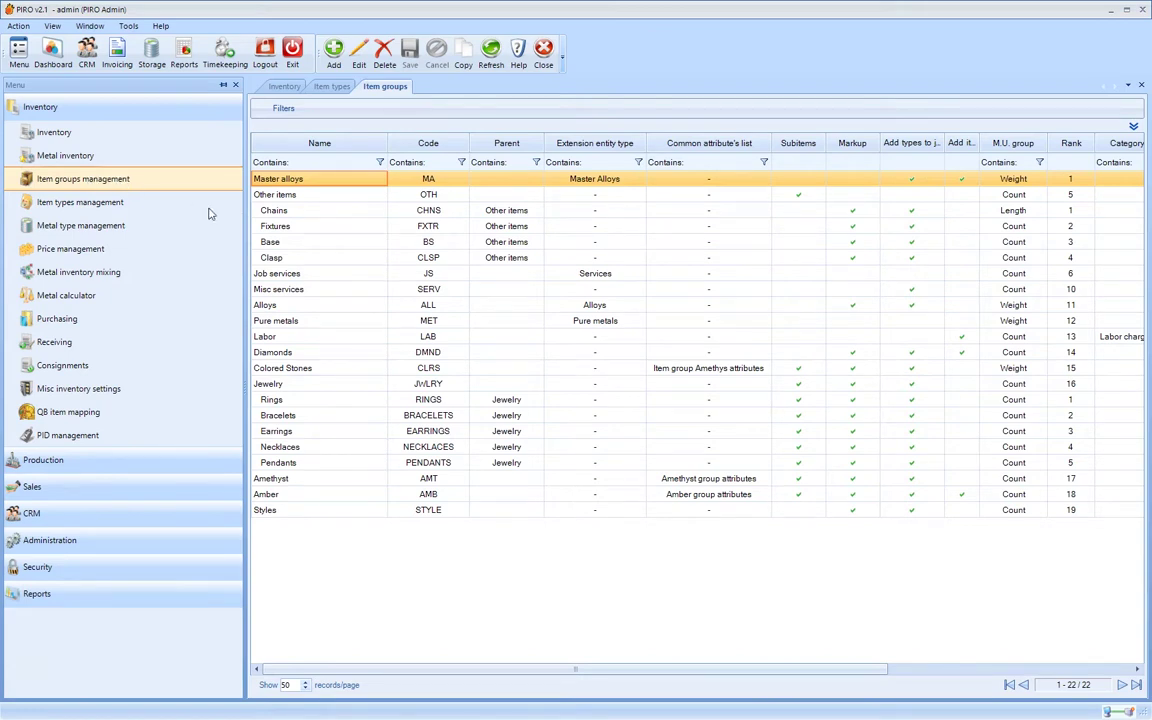
click(290, 386)
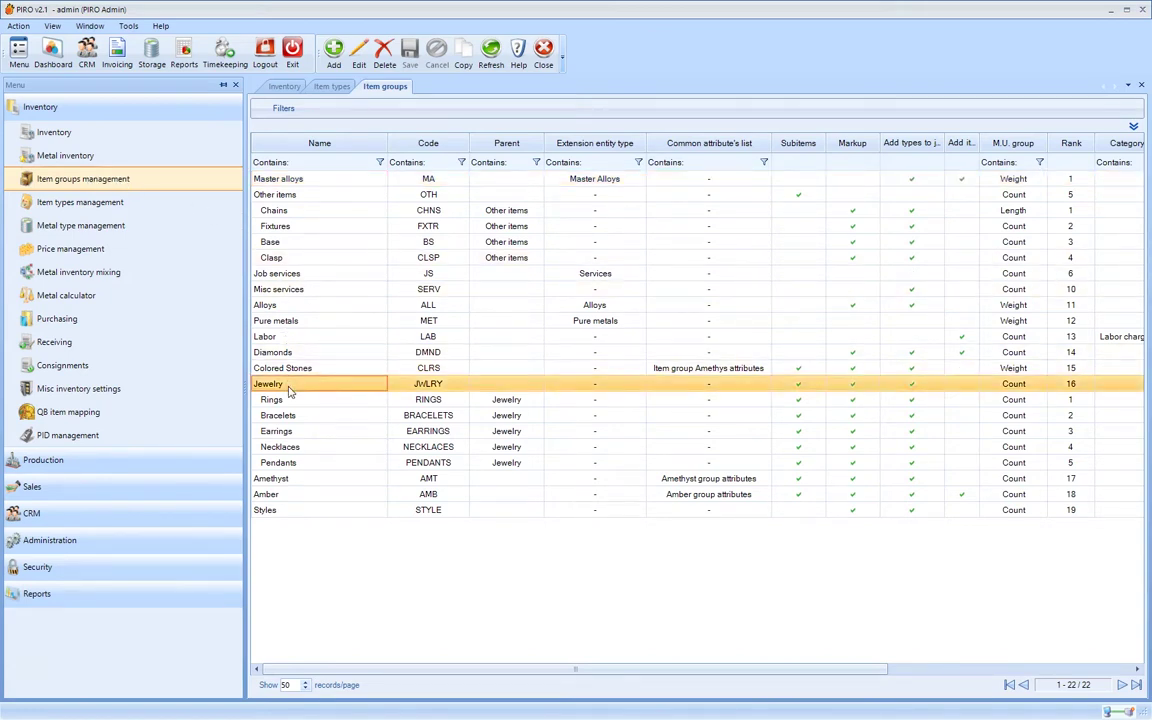
key(Down)
key(Down)
key(Down)
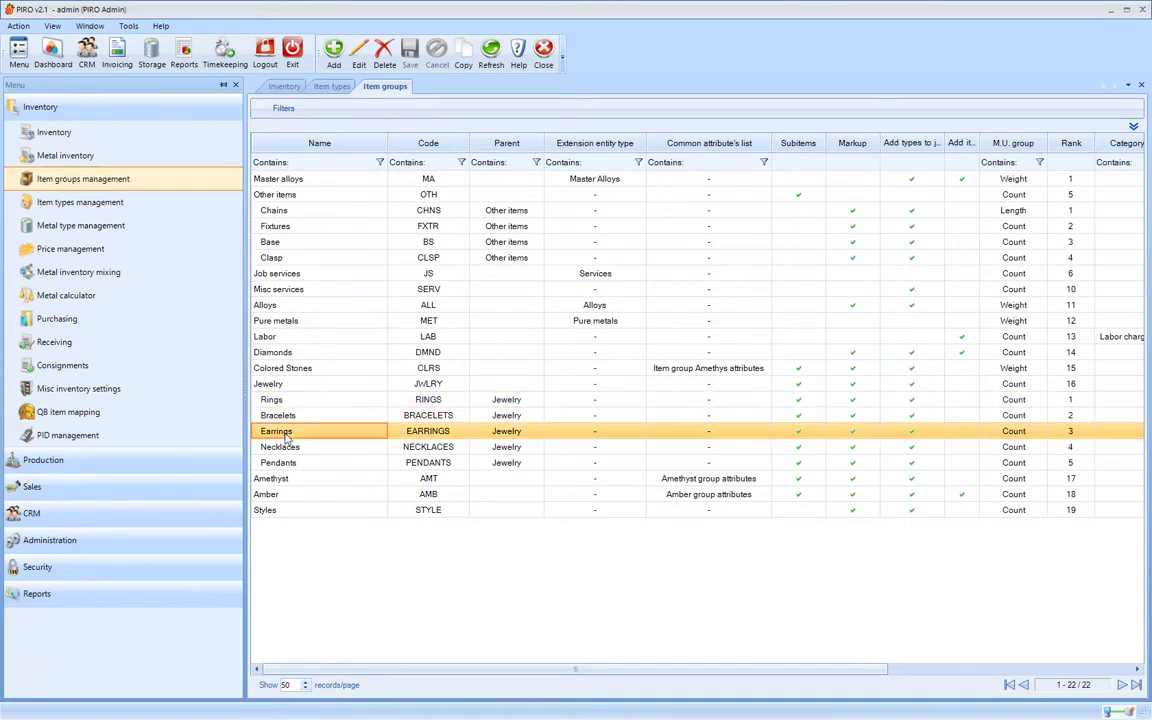
key(Down)
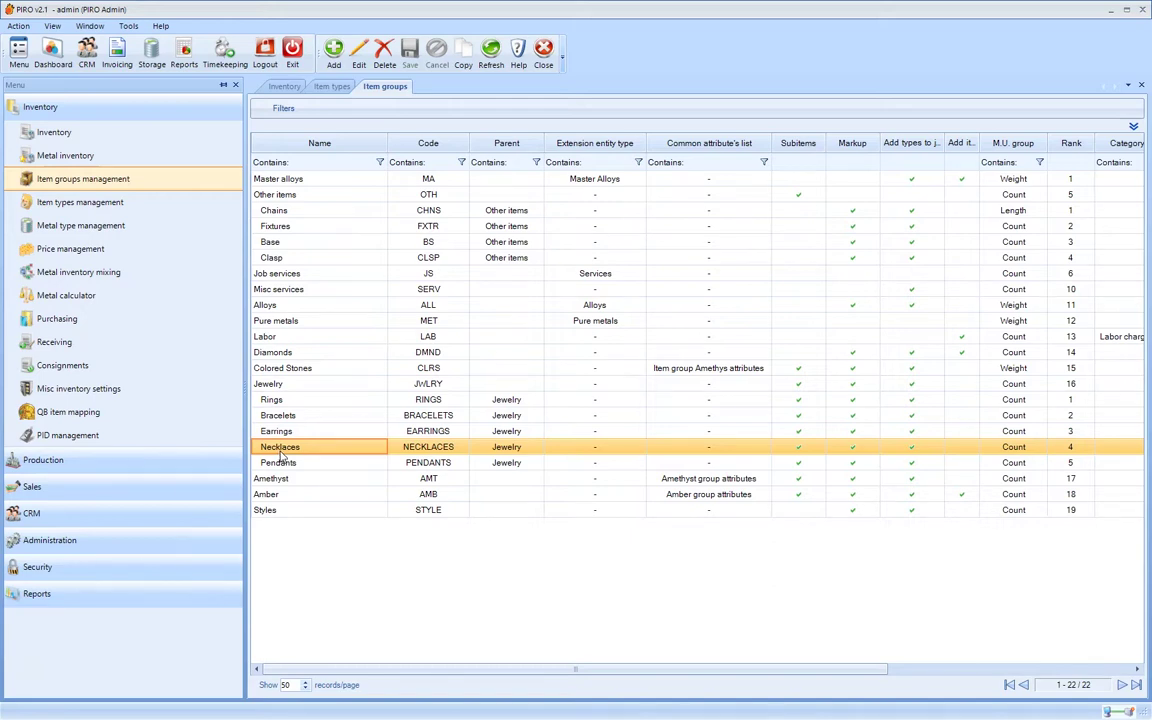
Open the Jewelry group's details and examine its item types, inventory items, customer portal, QuickBooks and default attributes settings
double_click(268, 383)
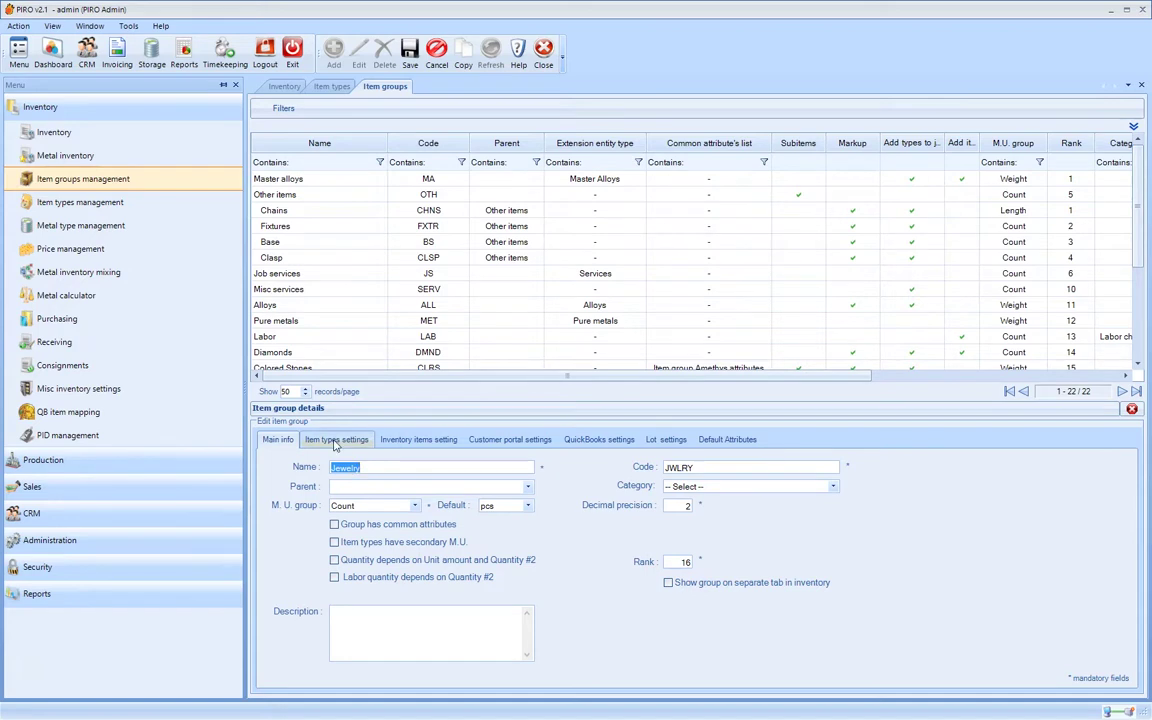
click(336, 442)
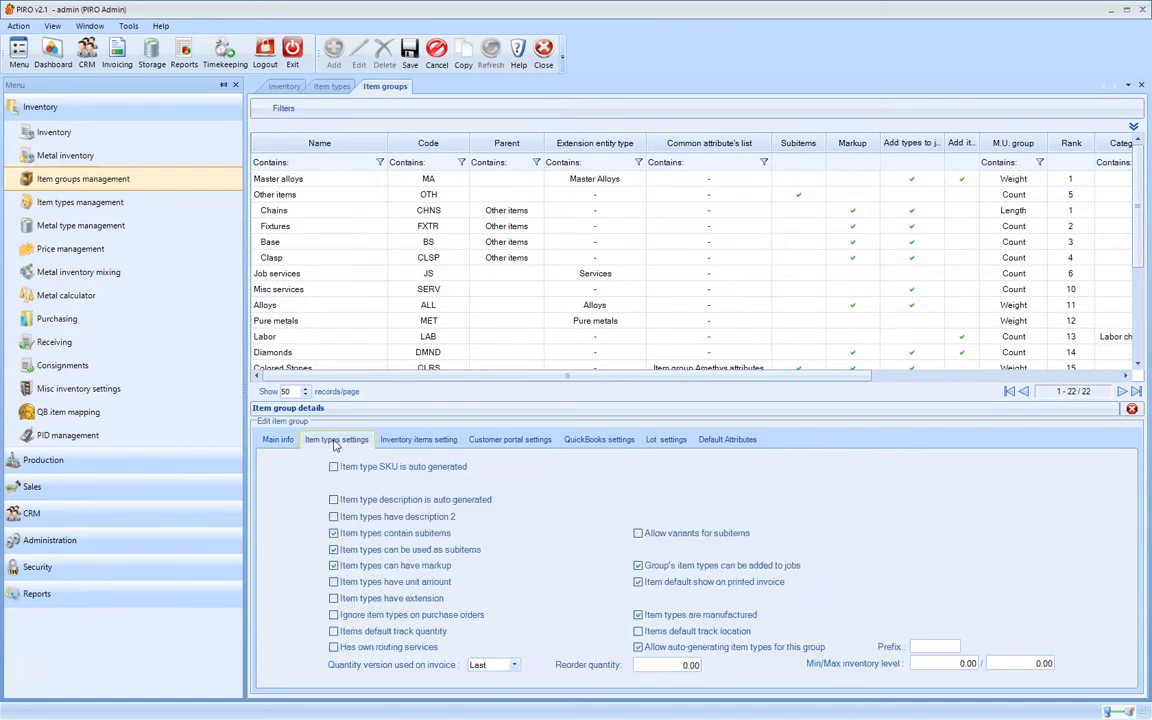
click(432, 442)
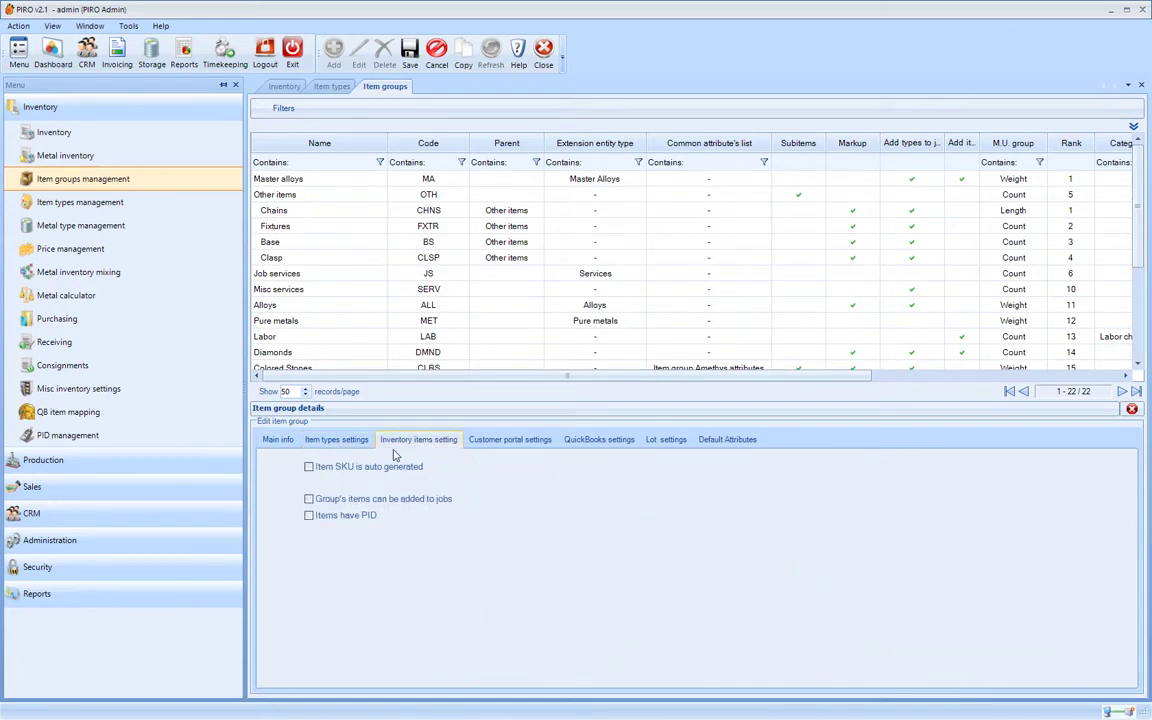
click(309, 467)
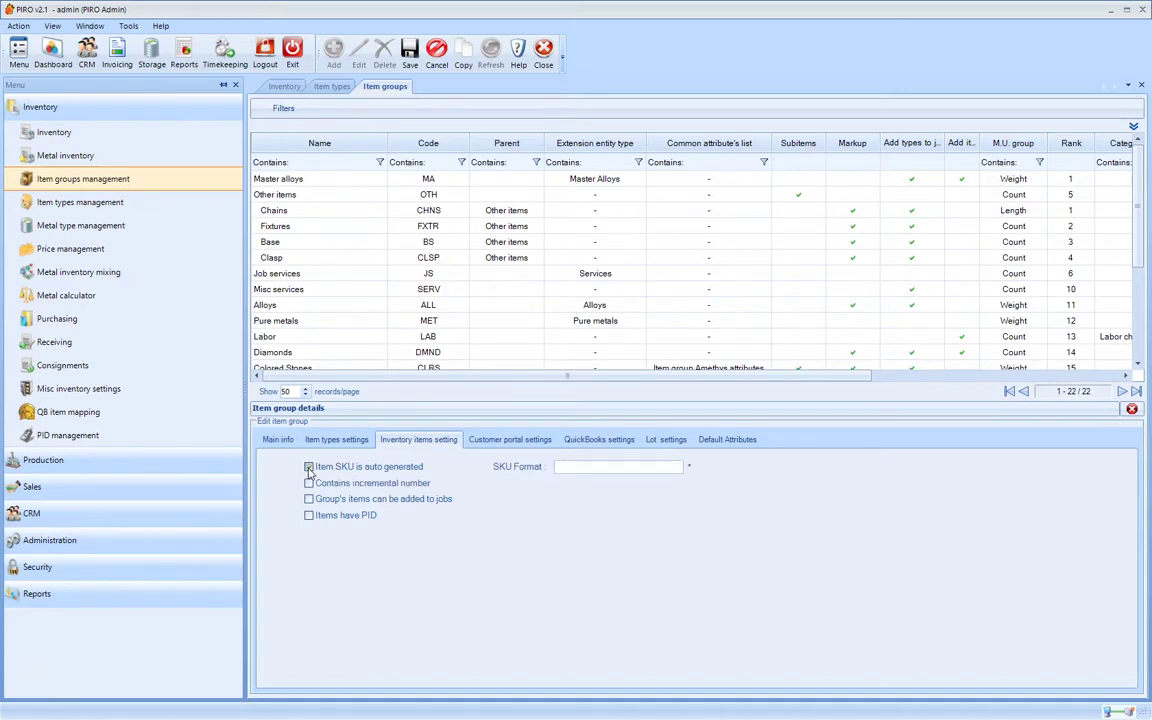
click(309, 467)
click(530, 442)
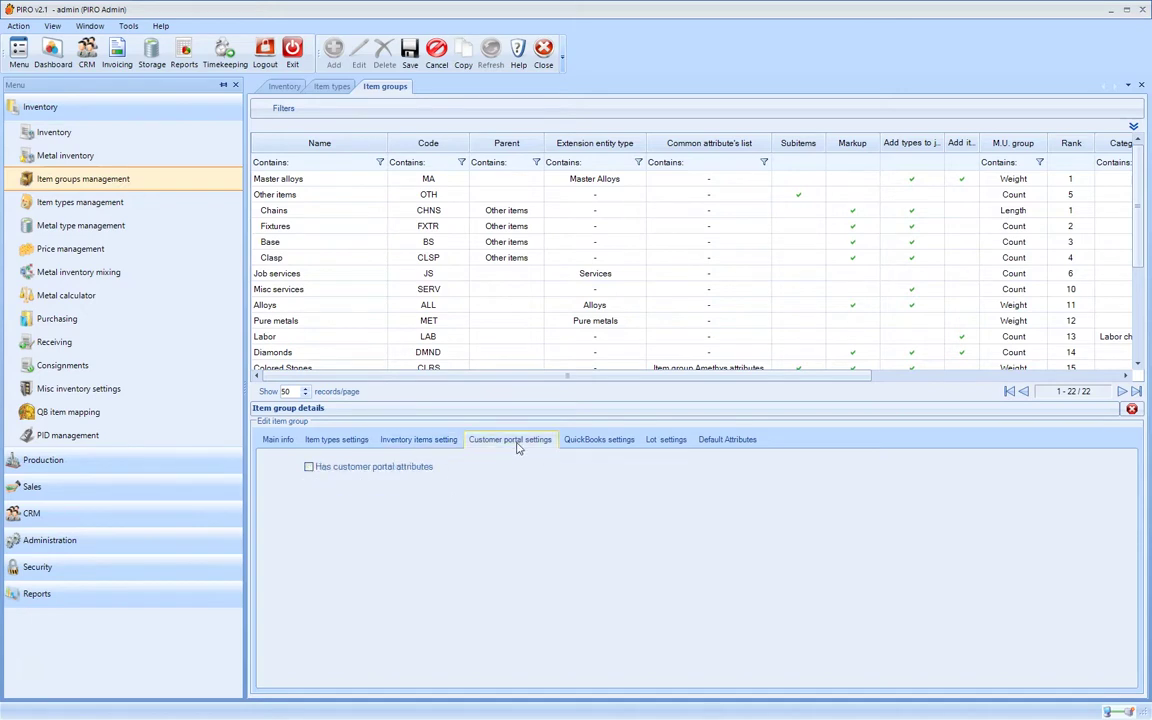
click(600, 441)
click(728, 441)
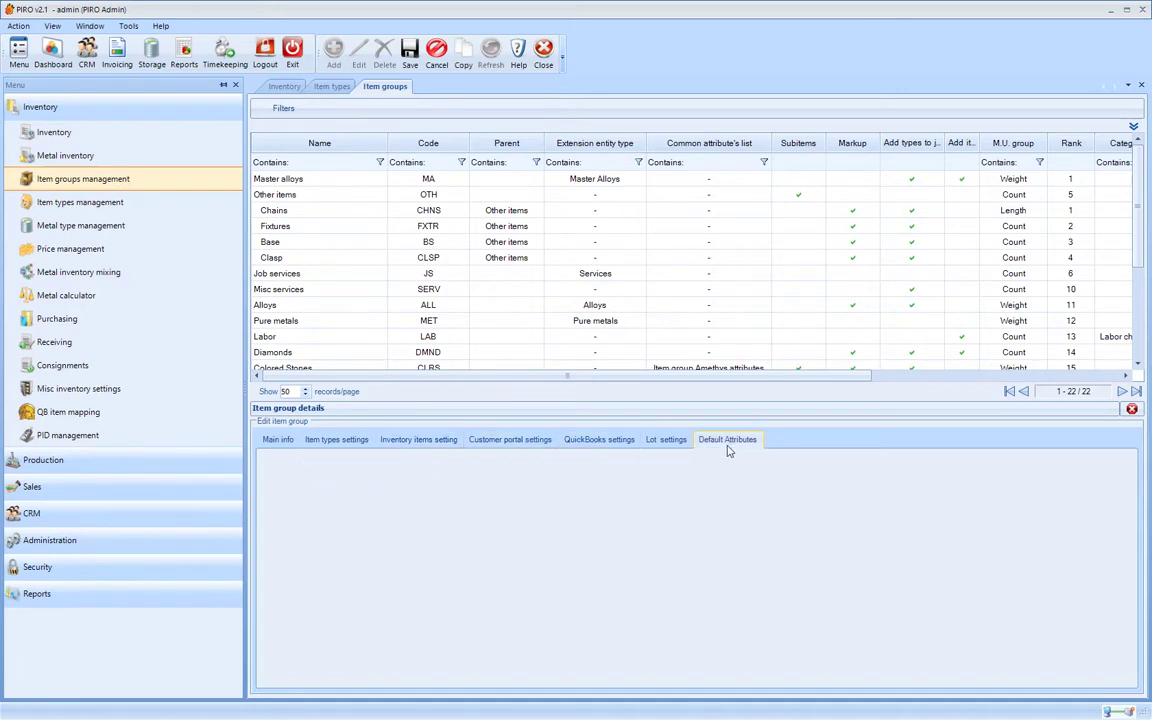
Inspect the common attributes option in the Jewelry group's main info, leave it disabled, and return to the Rings group in the list
click(268, 442)
click(334, 525)
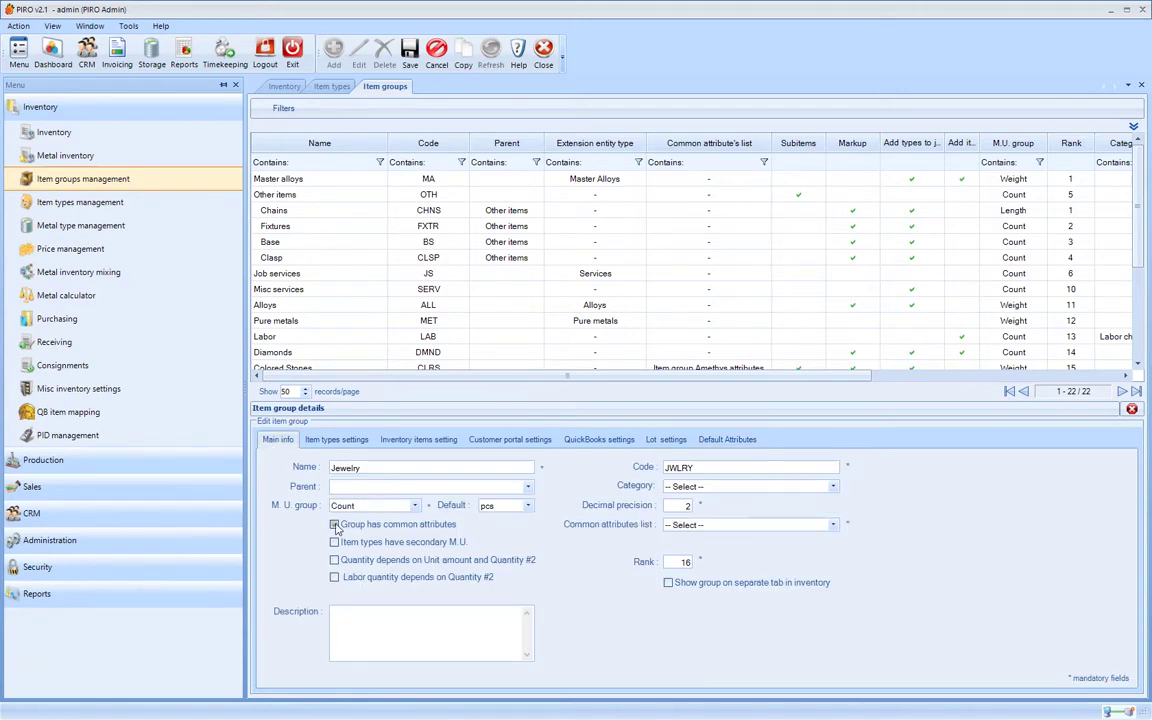
click(336, 527)
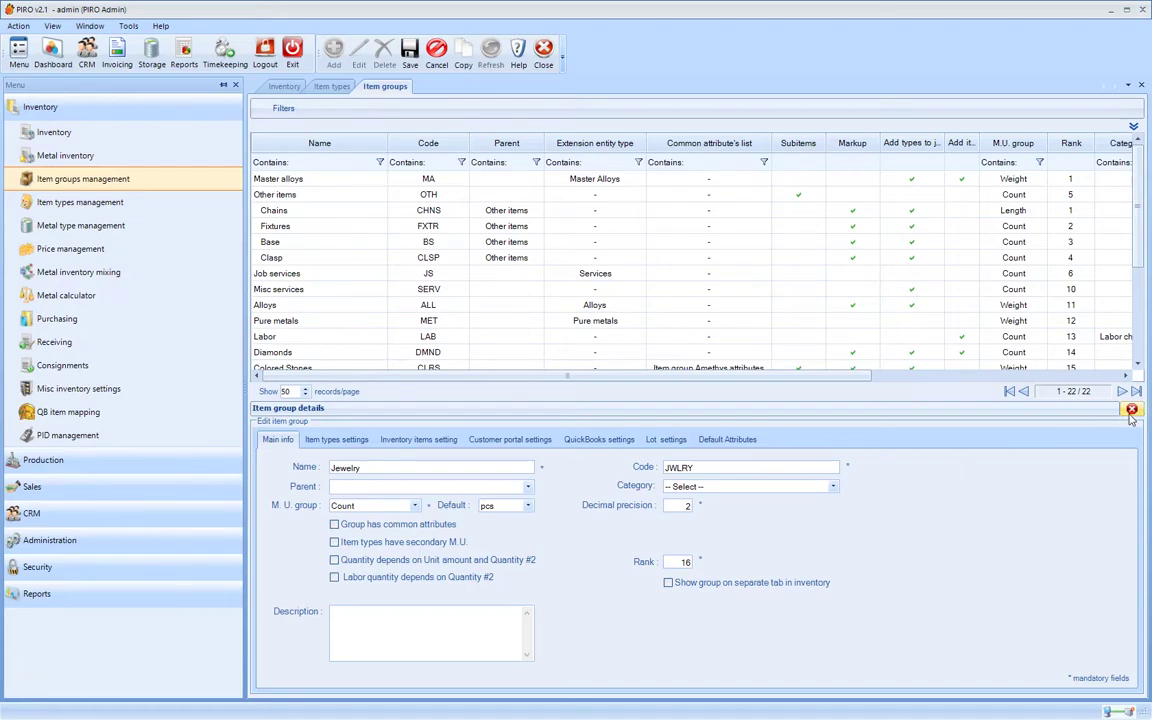
key(ctrl+s)
click(306, 403)
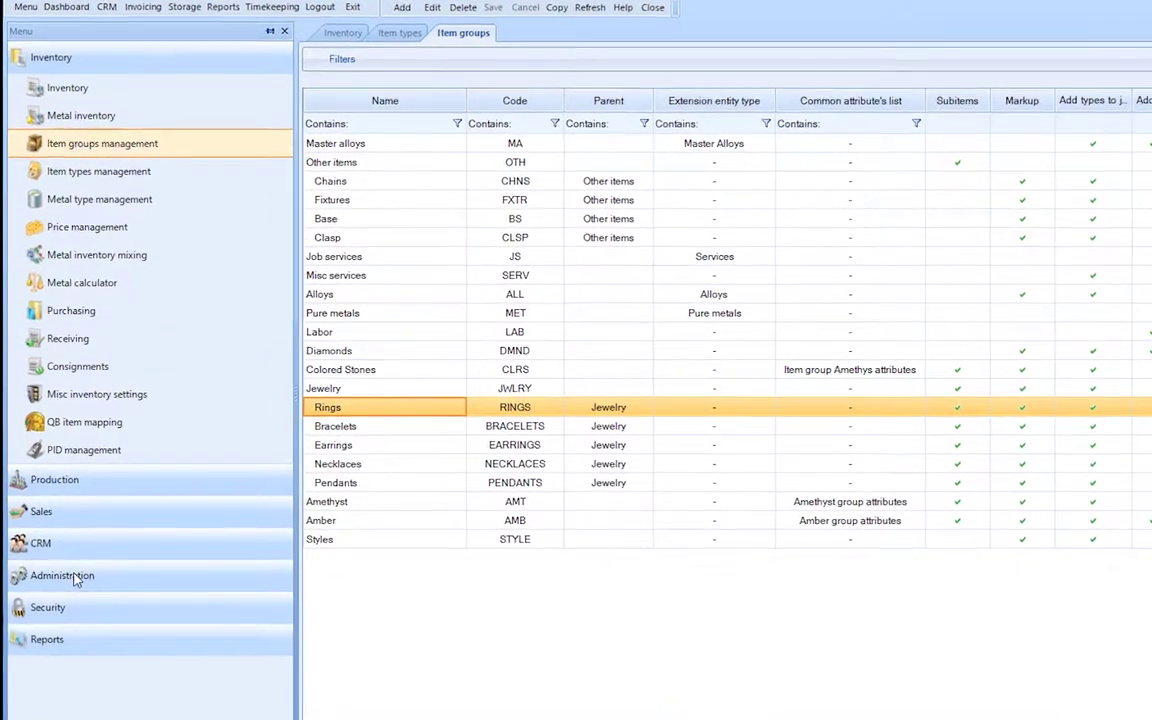
In custom attributes management, add and save an item type extra attributes list named Item group "Ring" extra attributes with code RINGEX
click(70, 569)
scroll(258, 525, down, 4)
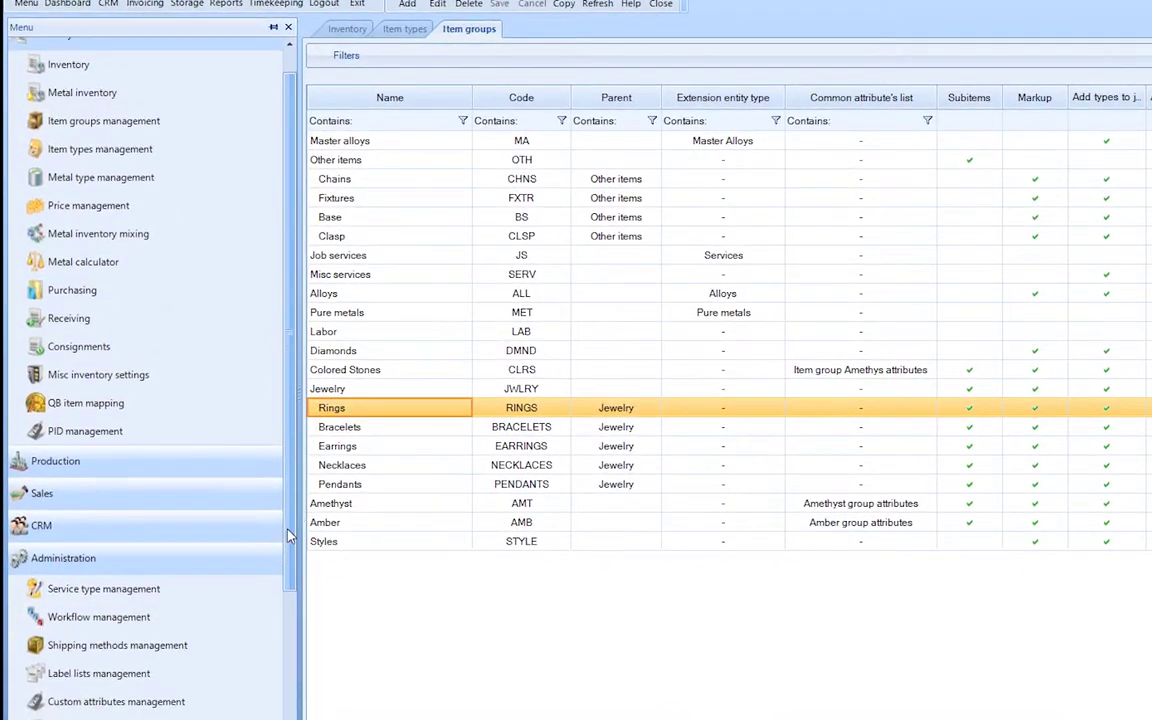
click(119, 598)
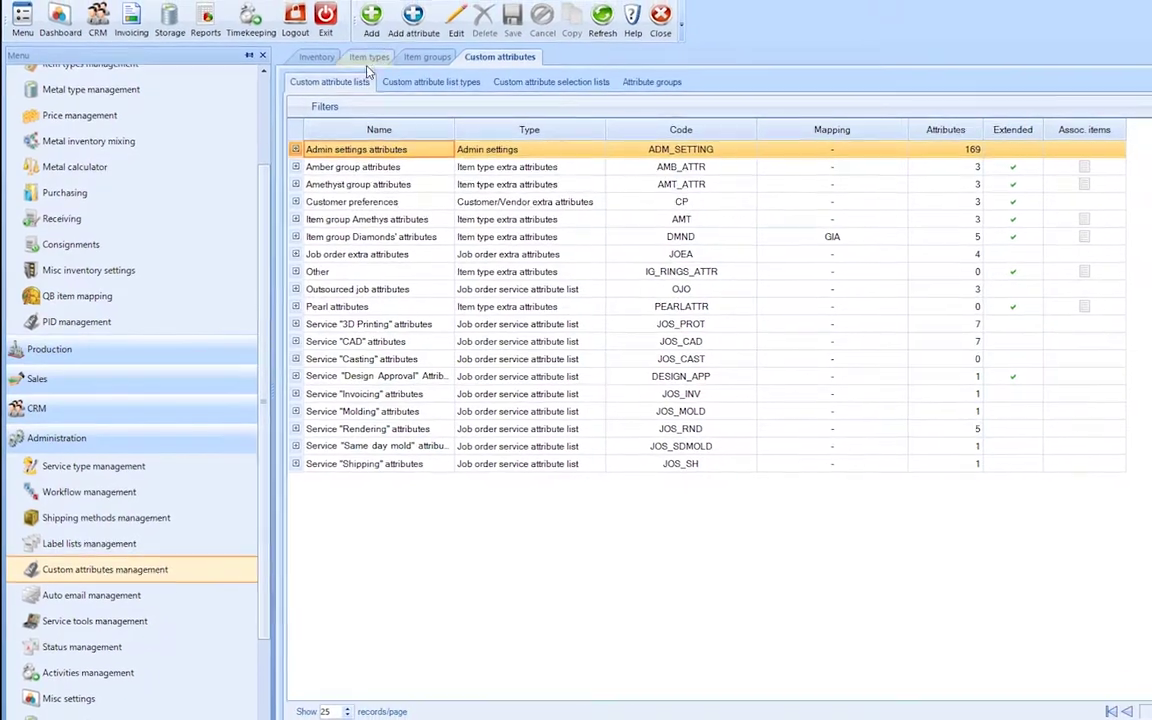
click(371, 18)
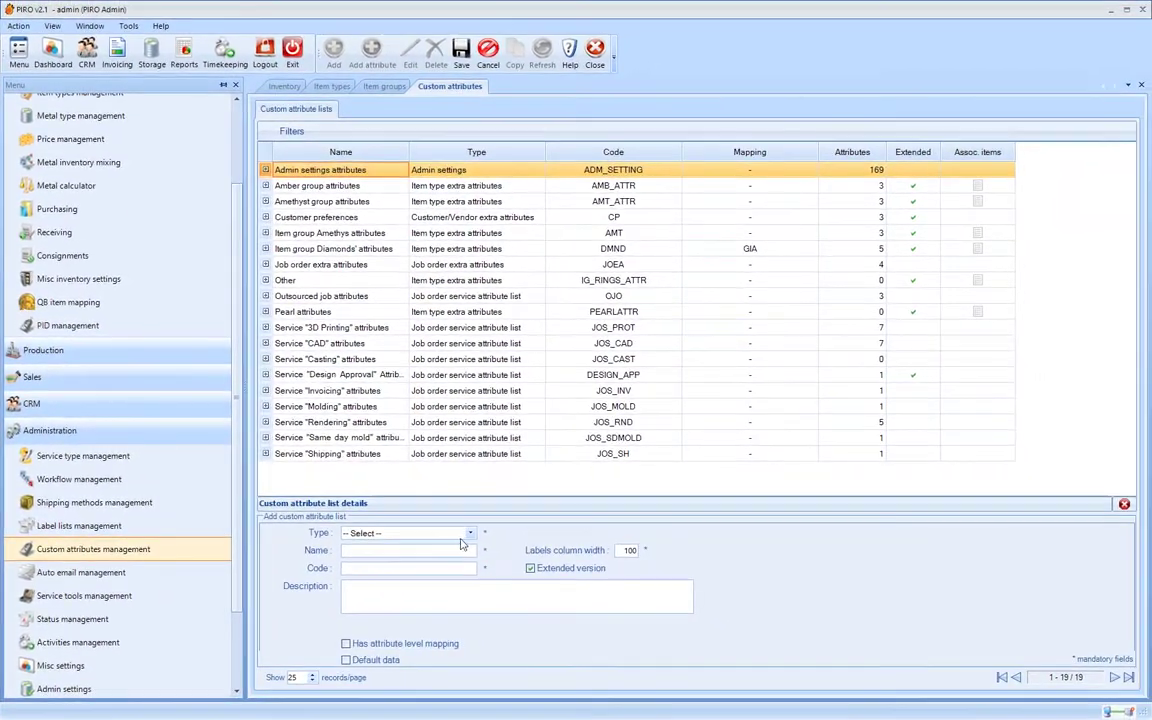
click(469, 533)
click(390, 556)
click(355, 568)
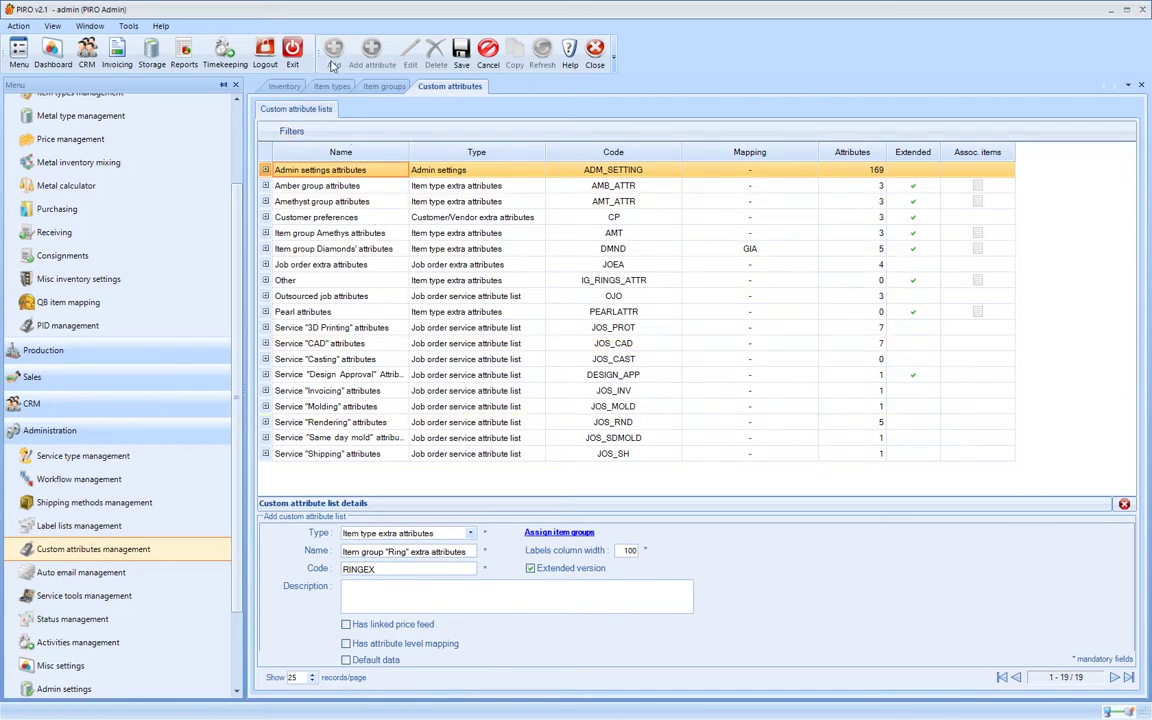
click(461, 52)
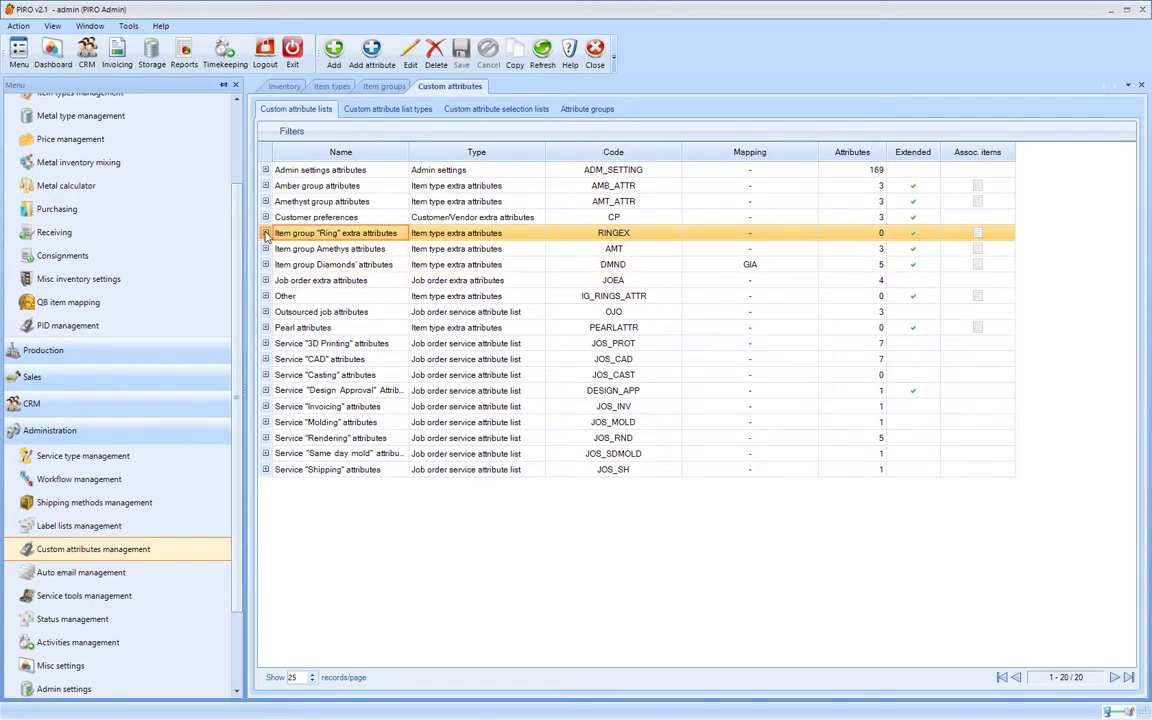
Add and save a mandatory Selection List attribute named Ring size, code RINGSIZE, in the Ring attributes group of the ring extra attributes list
click(371, 50)
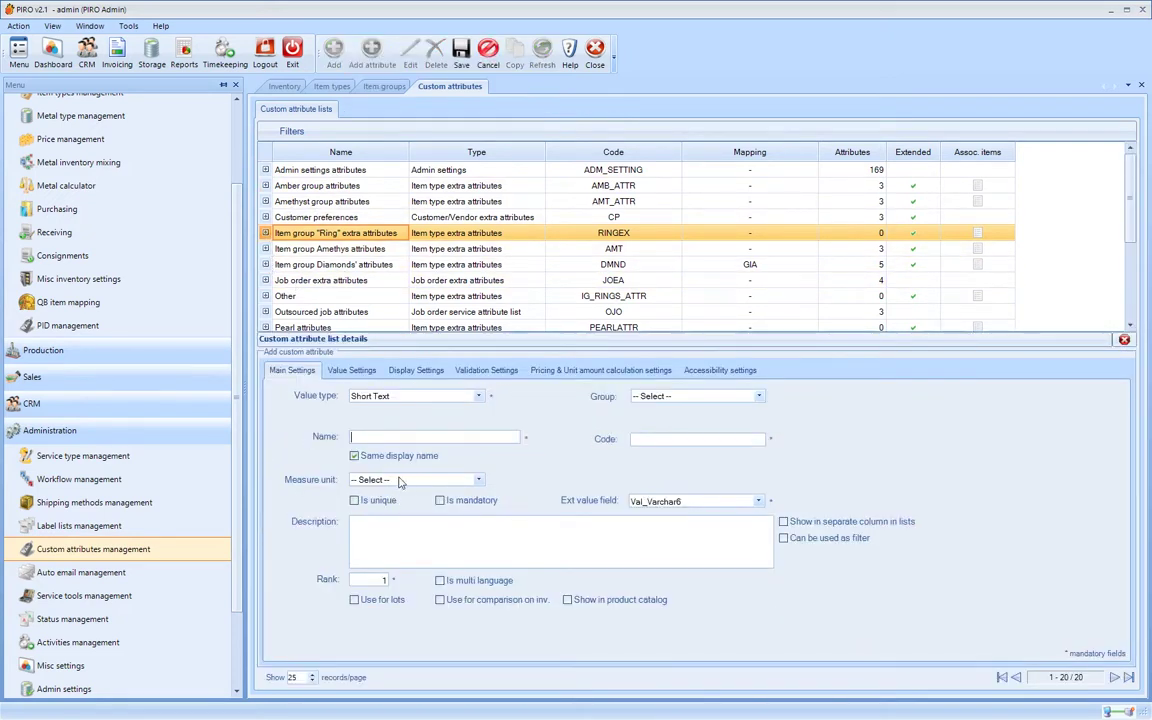
click(479, 397)
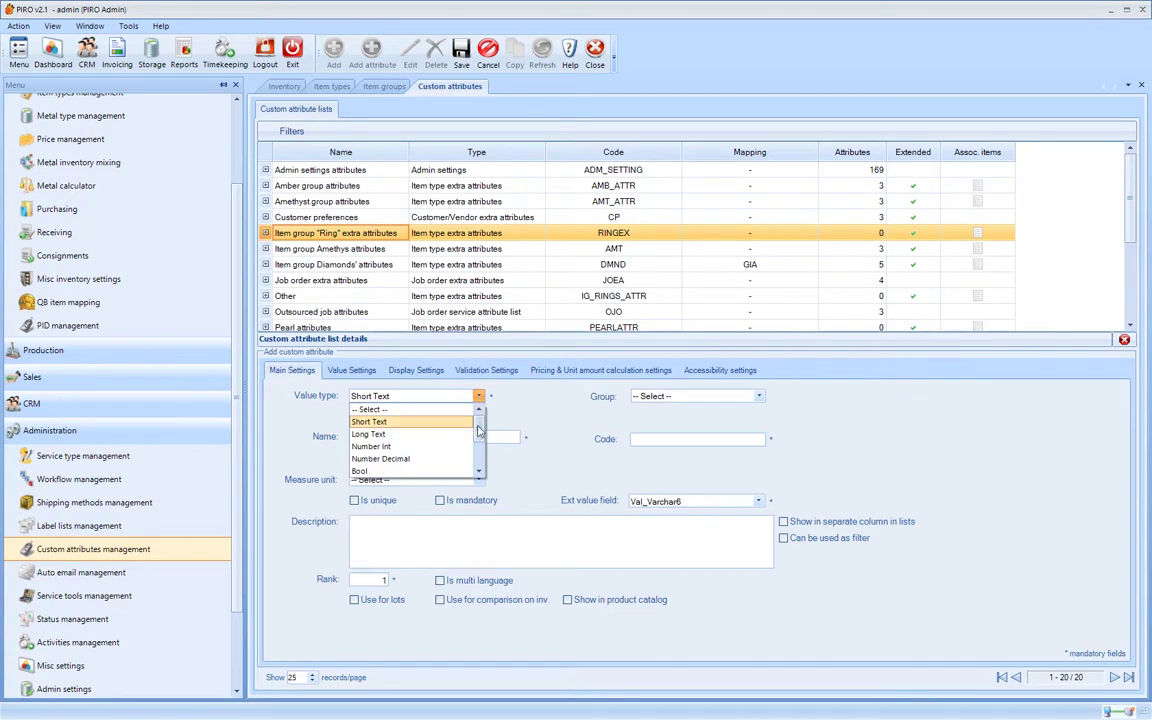
scroll(463, 432, down, 3)
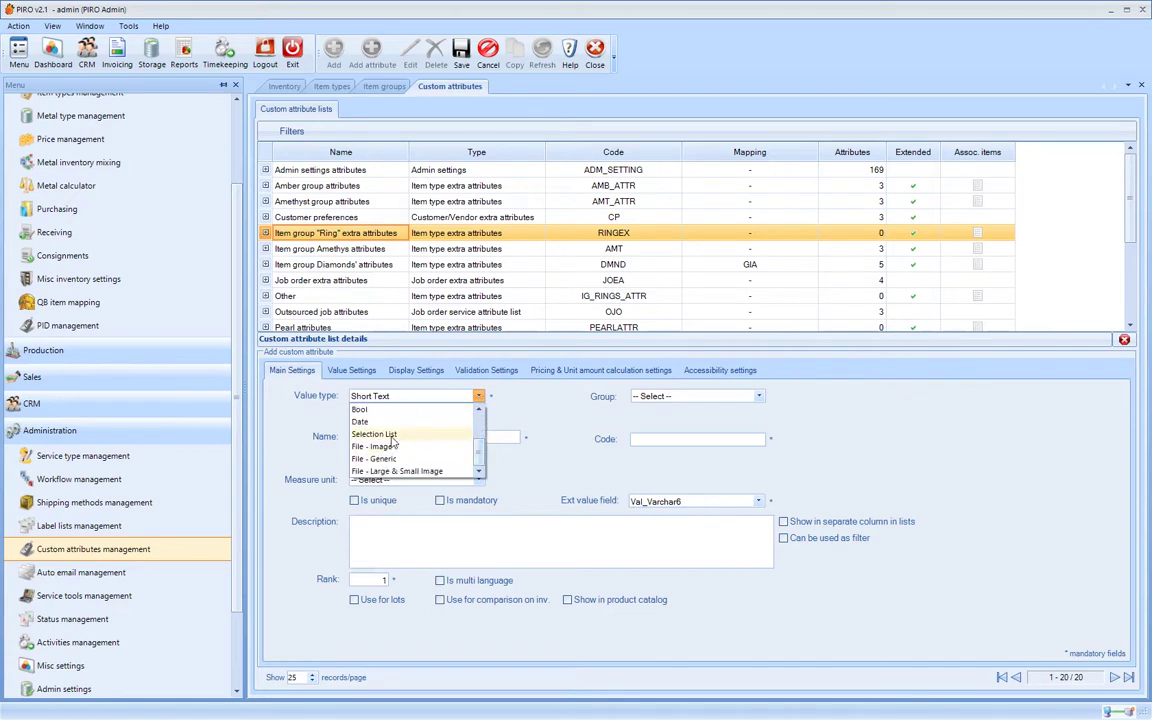
click(374, 434)
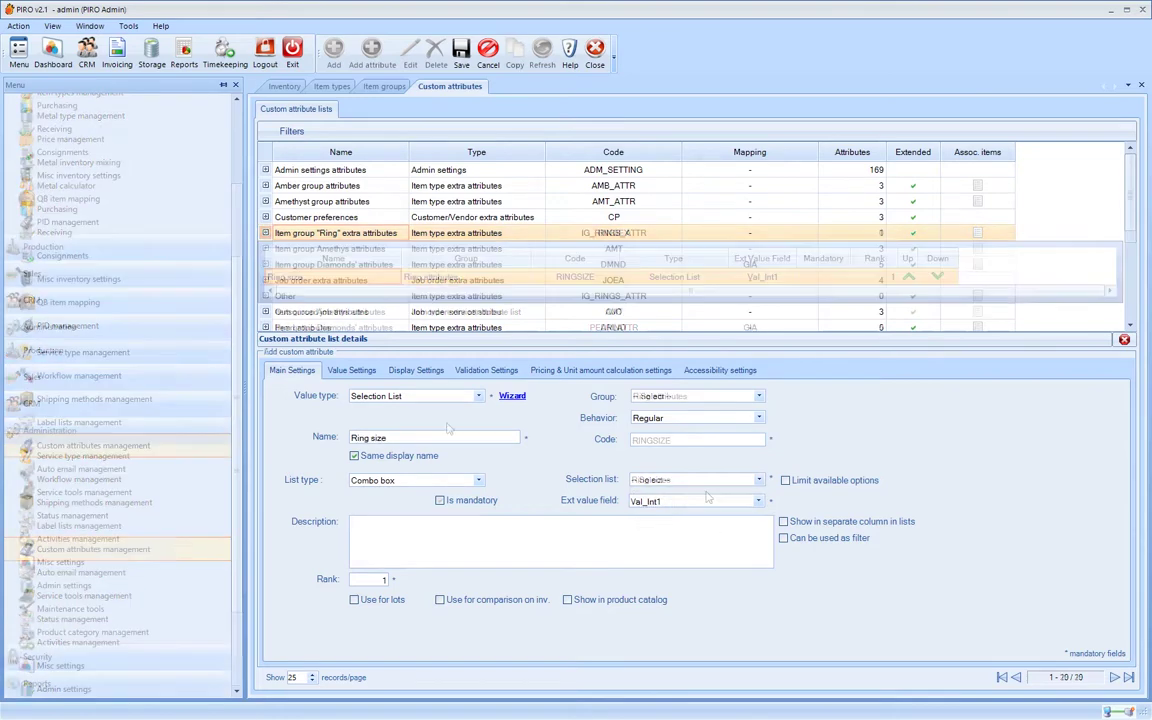
click(461, 50)
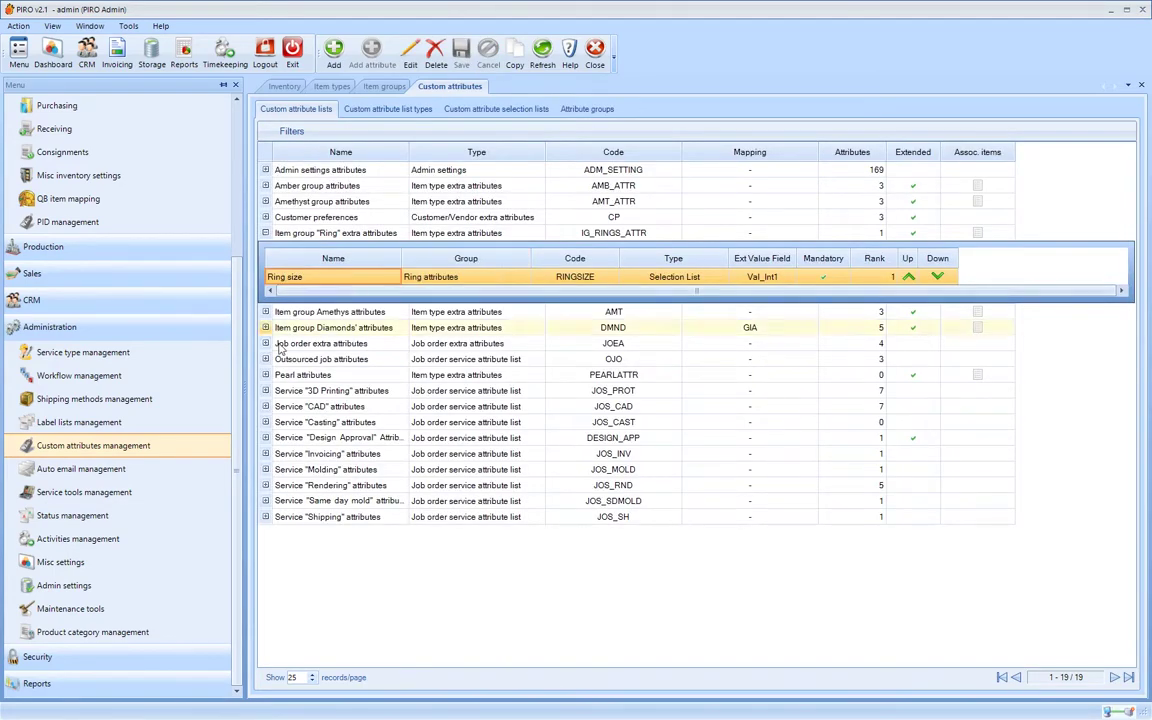
In item groups management, enable common attributes for the Rings group using the Item group "Ring" extra attributes list, and save
scroll(240, 196, up, 3)
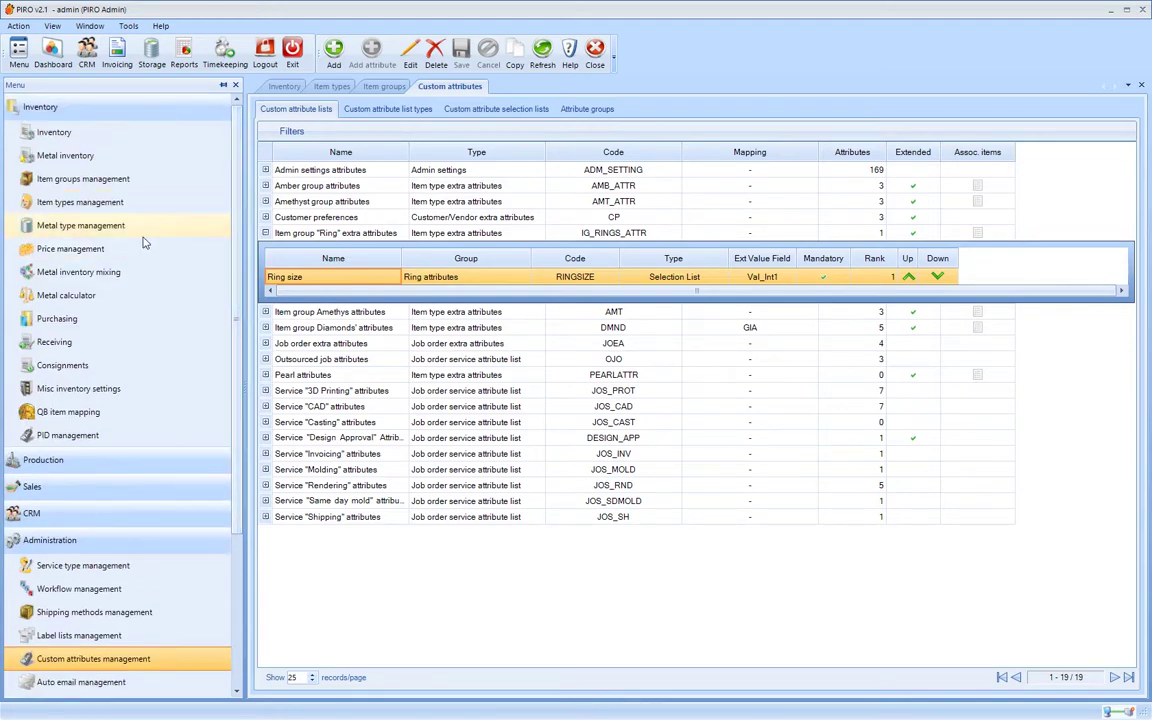
click(92, 179)
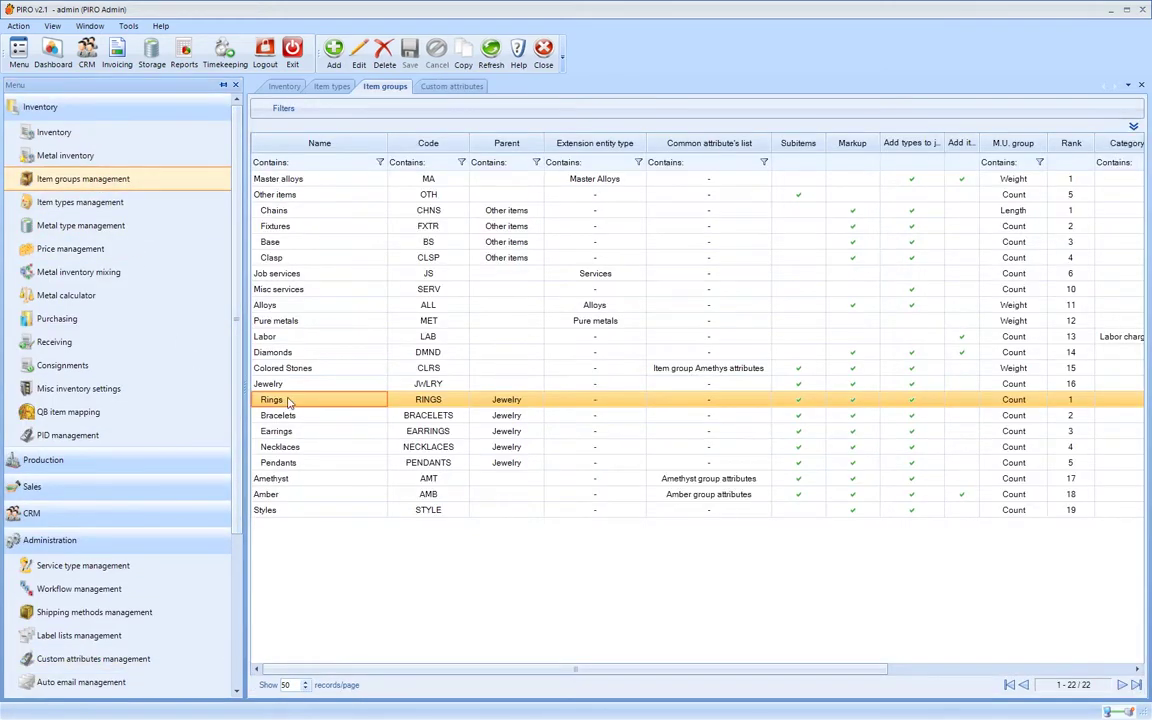
double_click(288, 401)
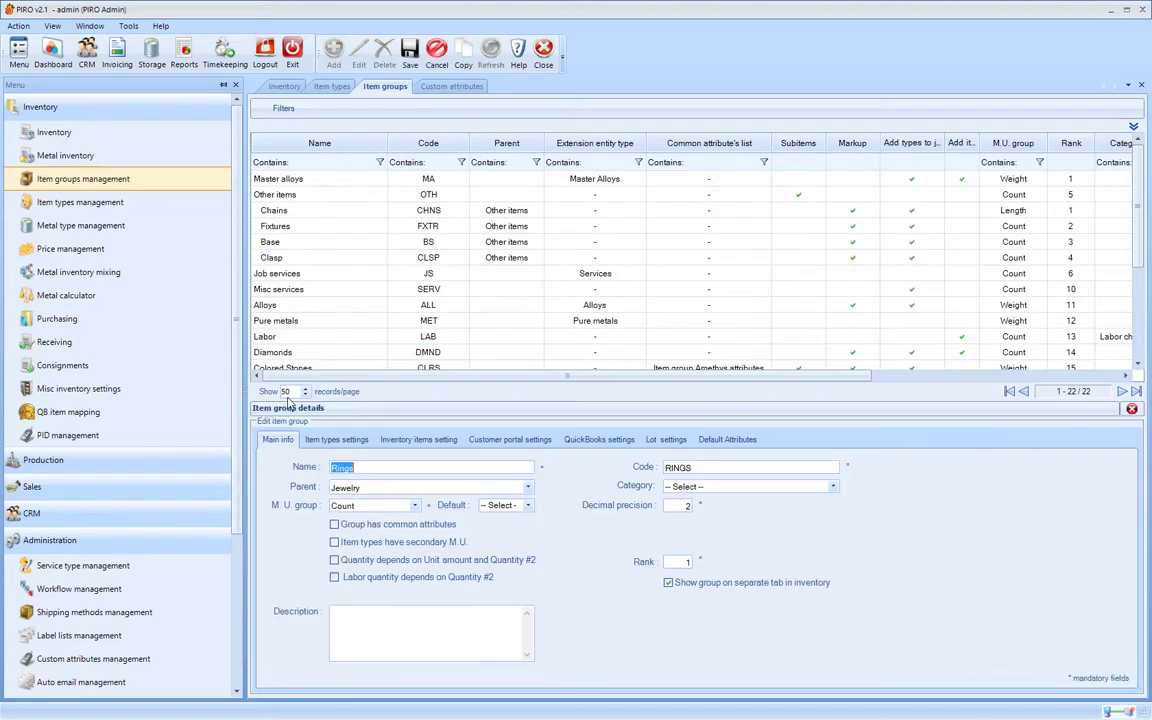
click(372, 525)
click(831, 526)
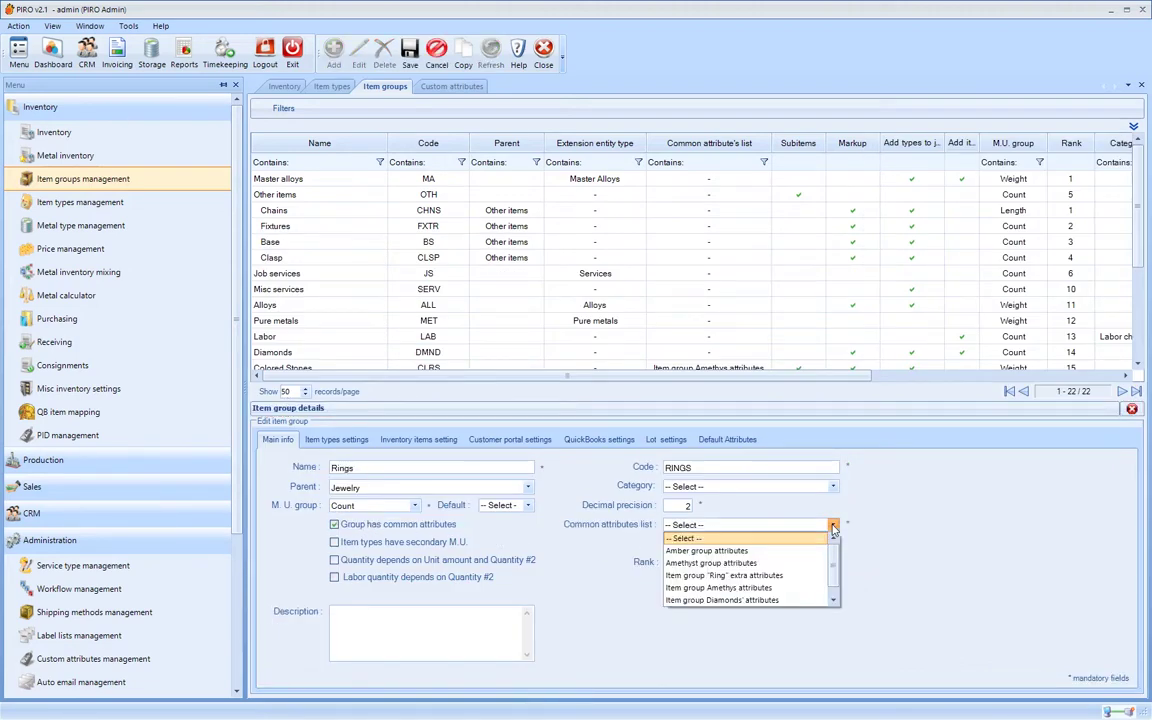
click(723, 576)
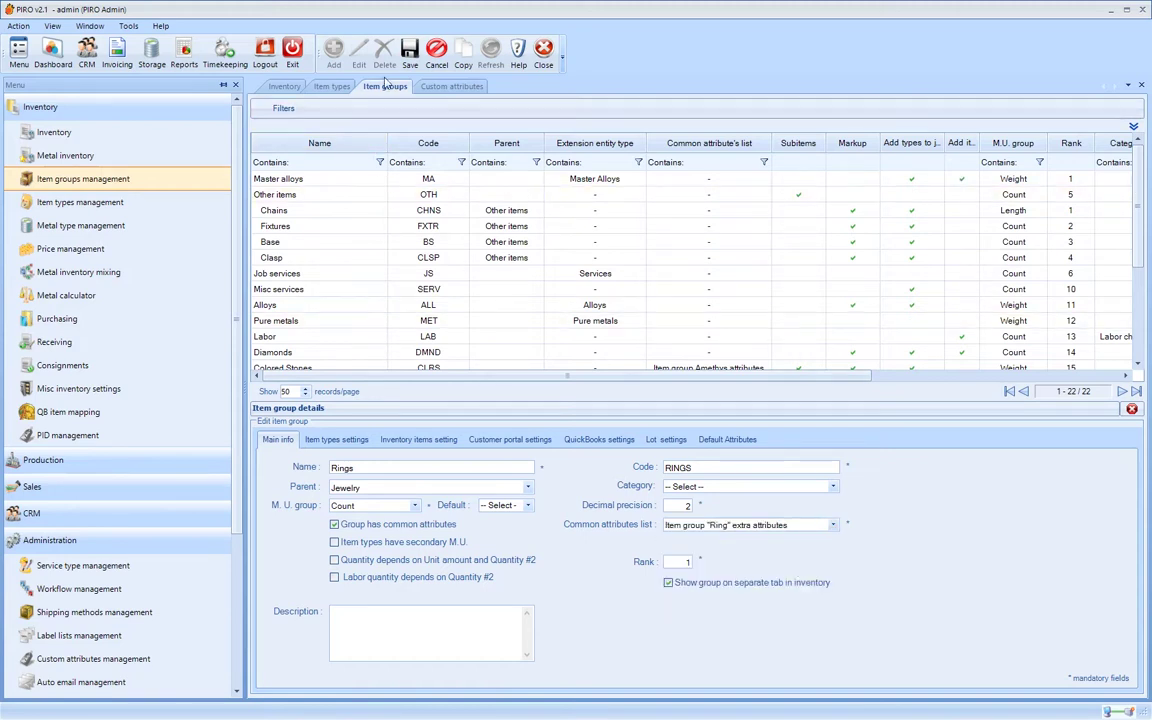
click(409, 50)
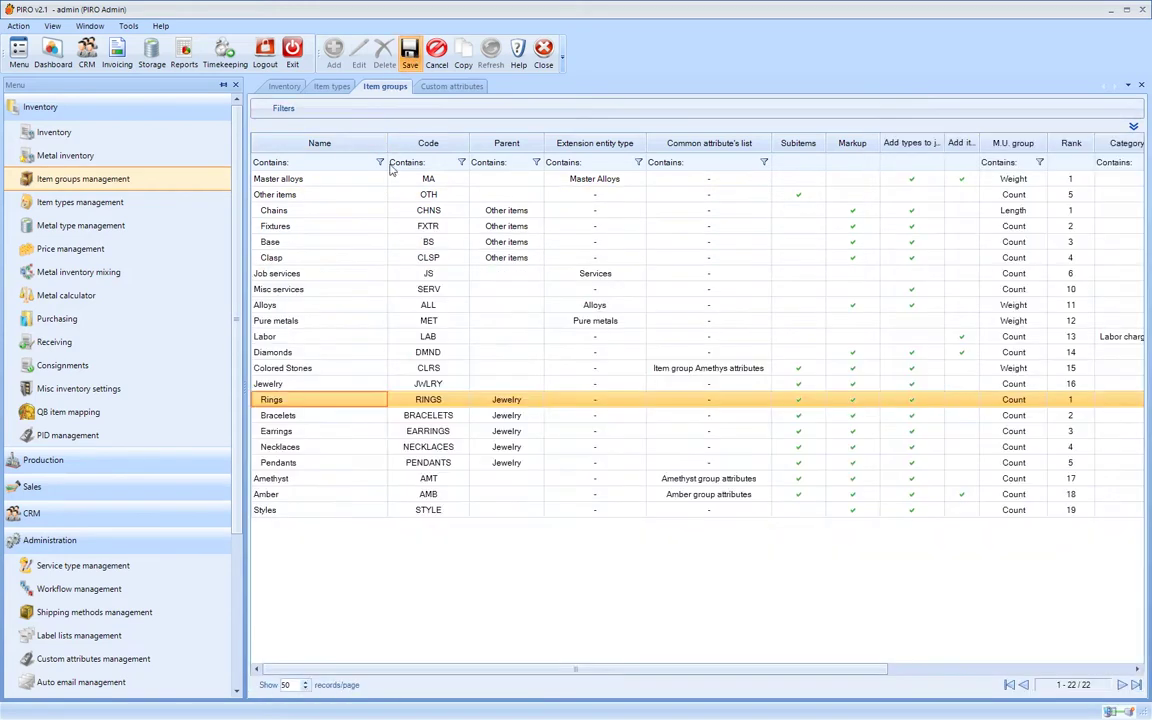
click(674, 403)
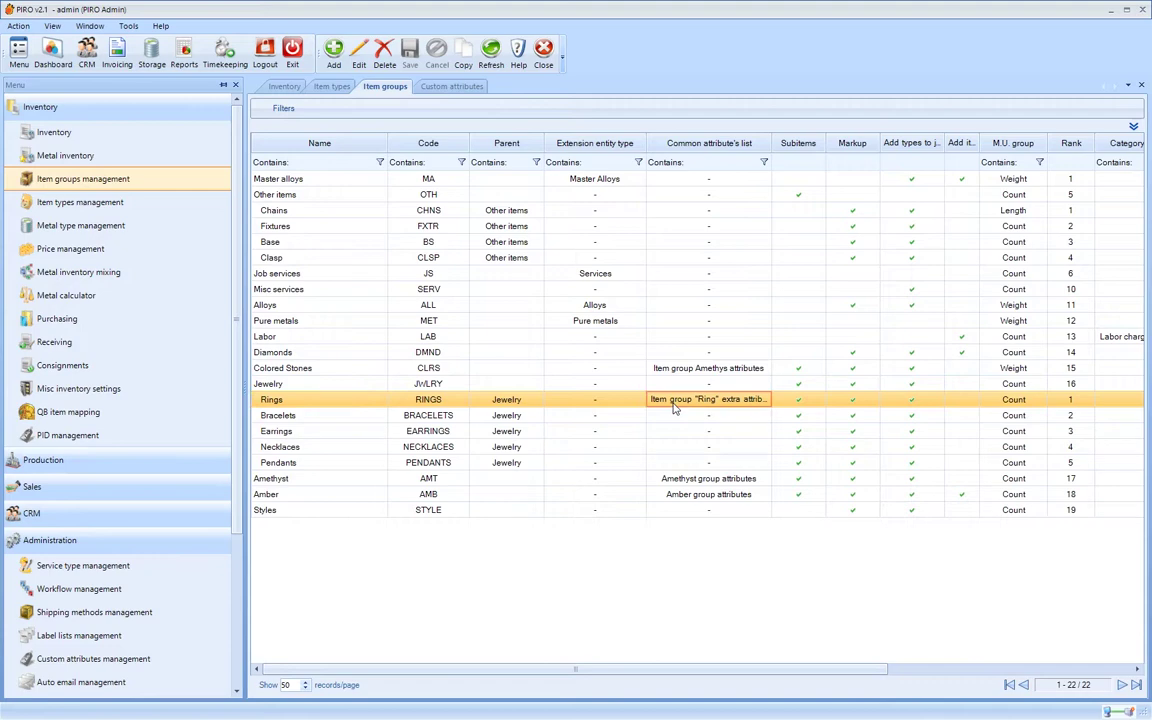
Open ring item type ER002 in item types management and browse the Ring size choices in its price/cost and attributes settings
click(80, 202)
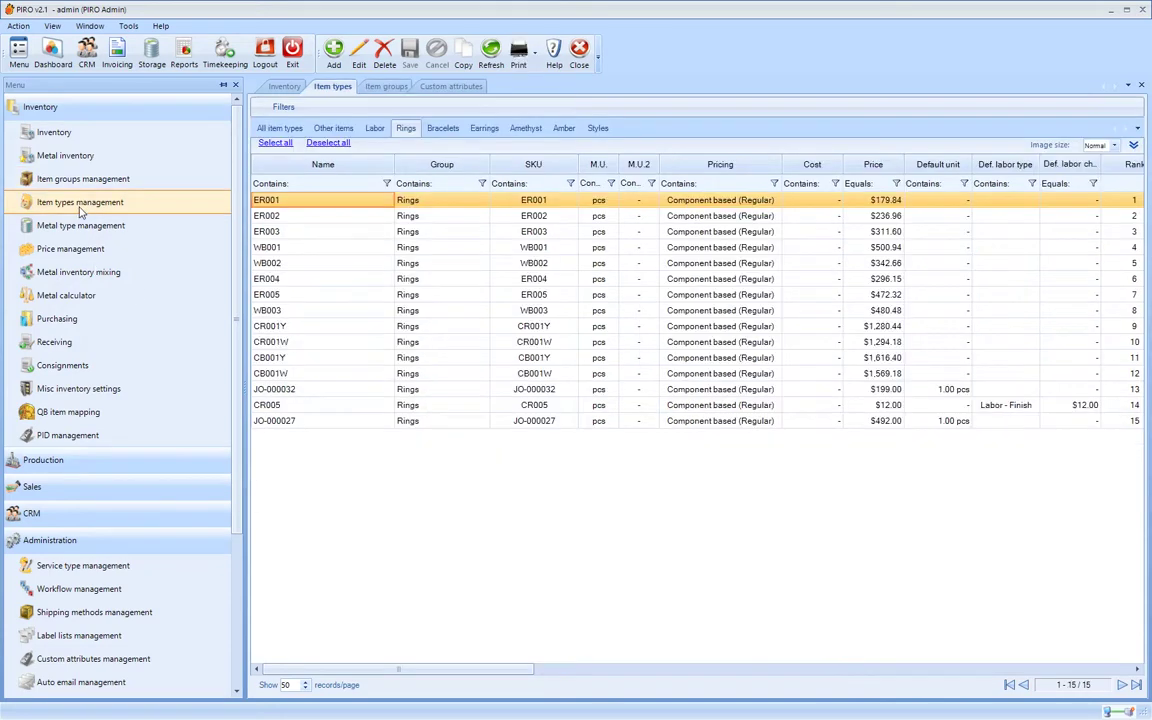
double_click(316, 217)
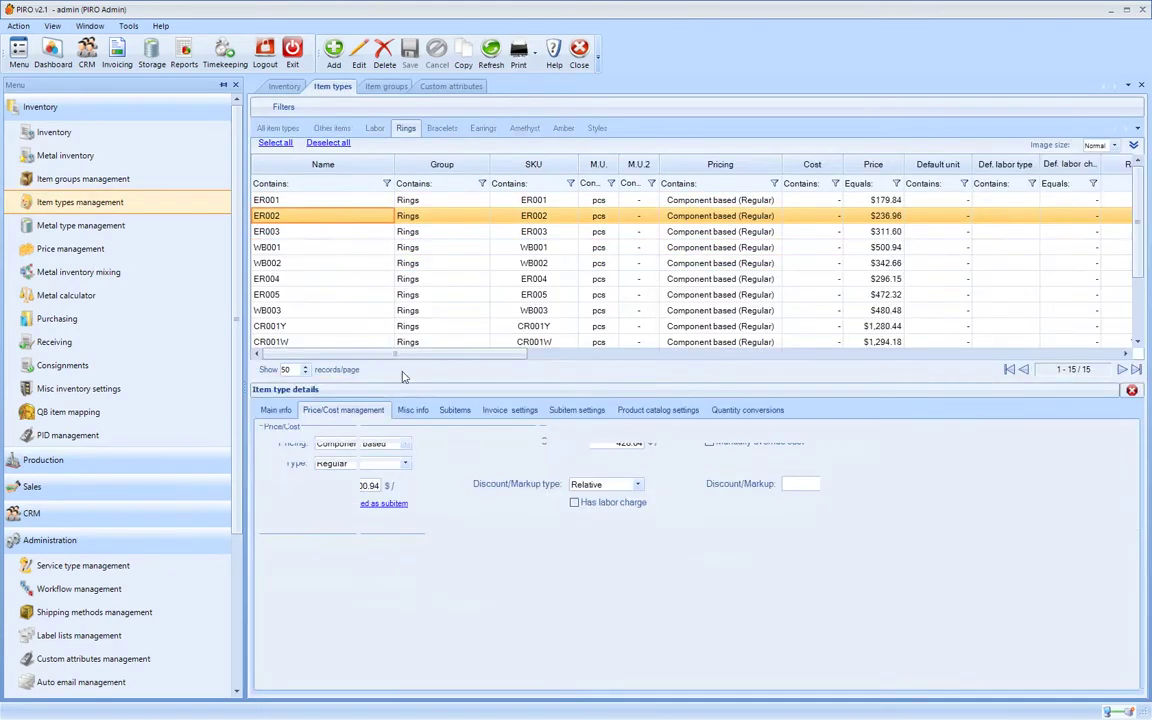
click(364, 410)
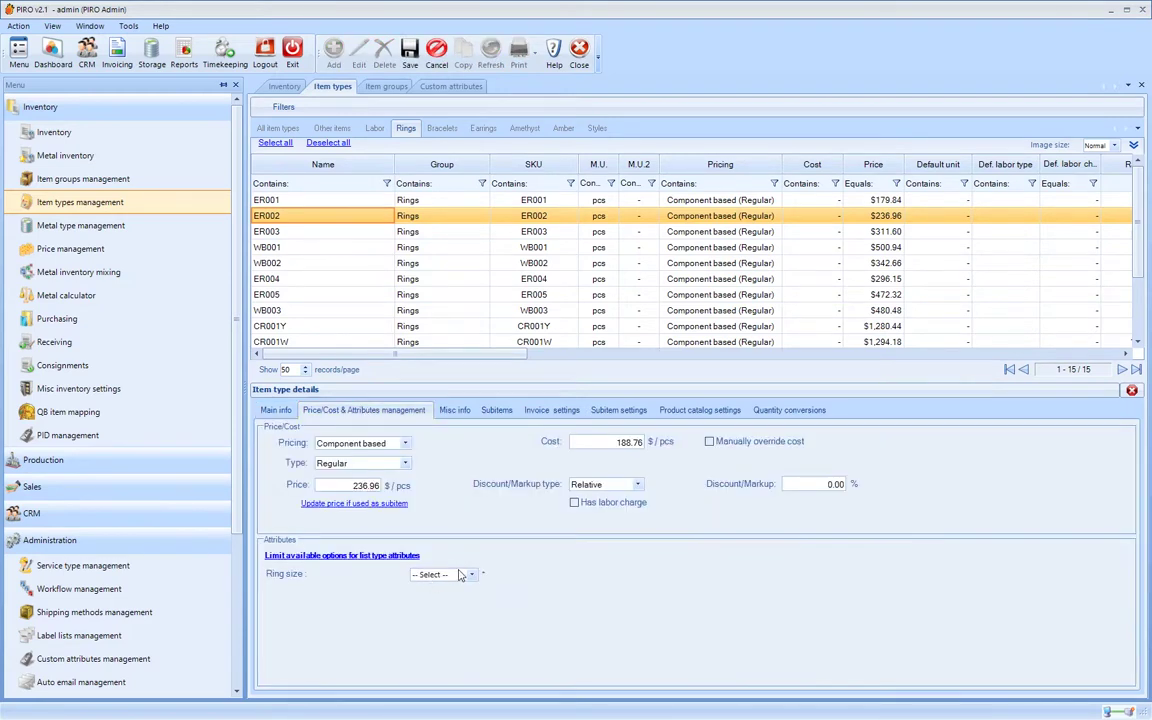
click(463, 575)
drag(471, 597, 472, 640)
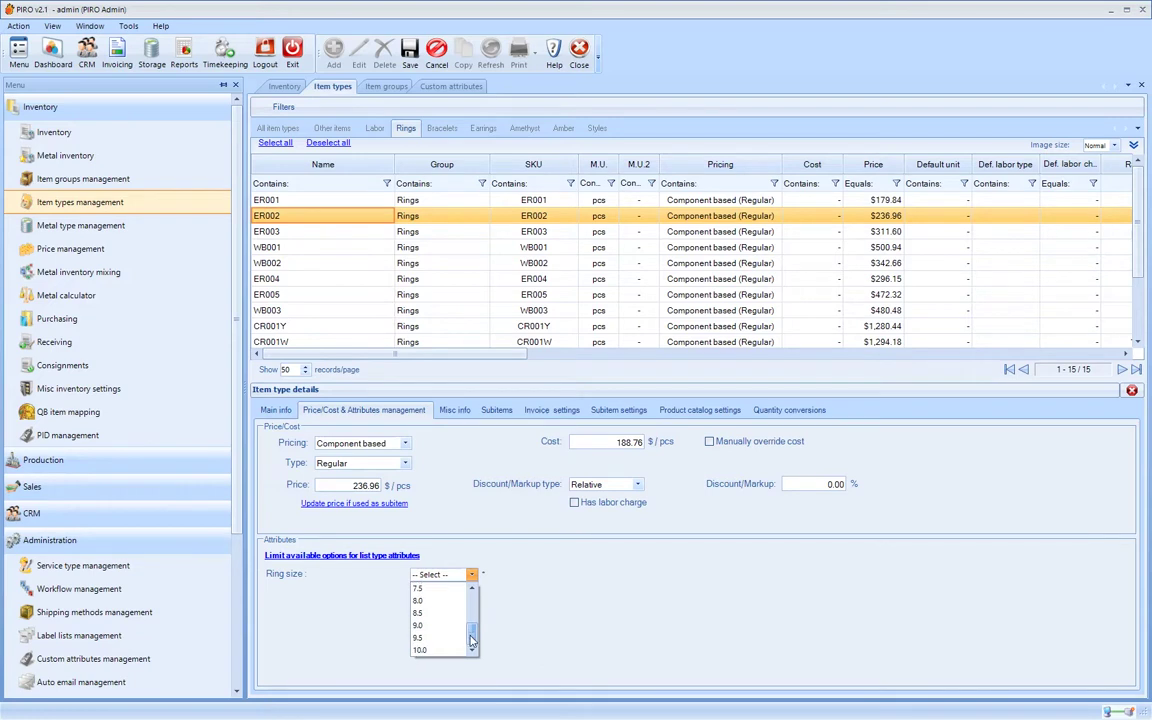
Inspect the options for limiting ER002's available ring sizes, leave them as they are, and return to its main info
click(375, 560)
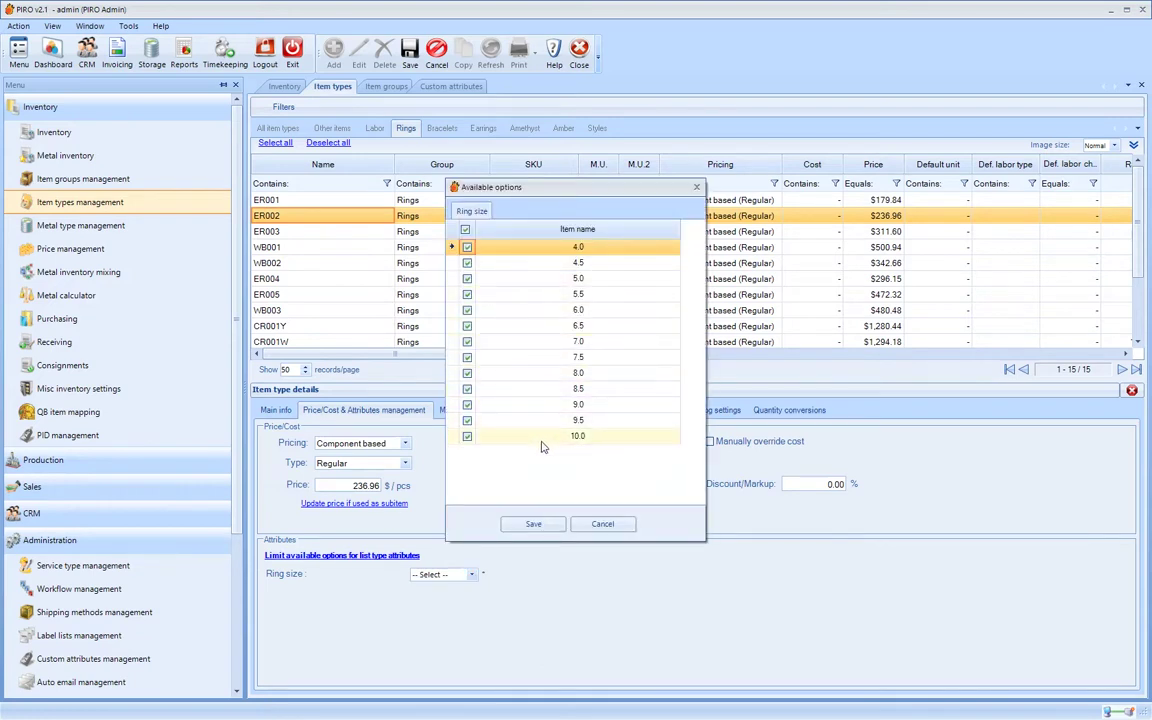
click(603, 525)
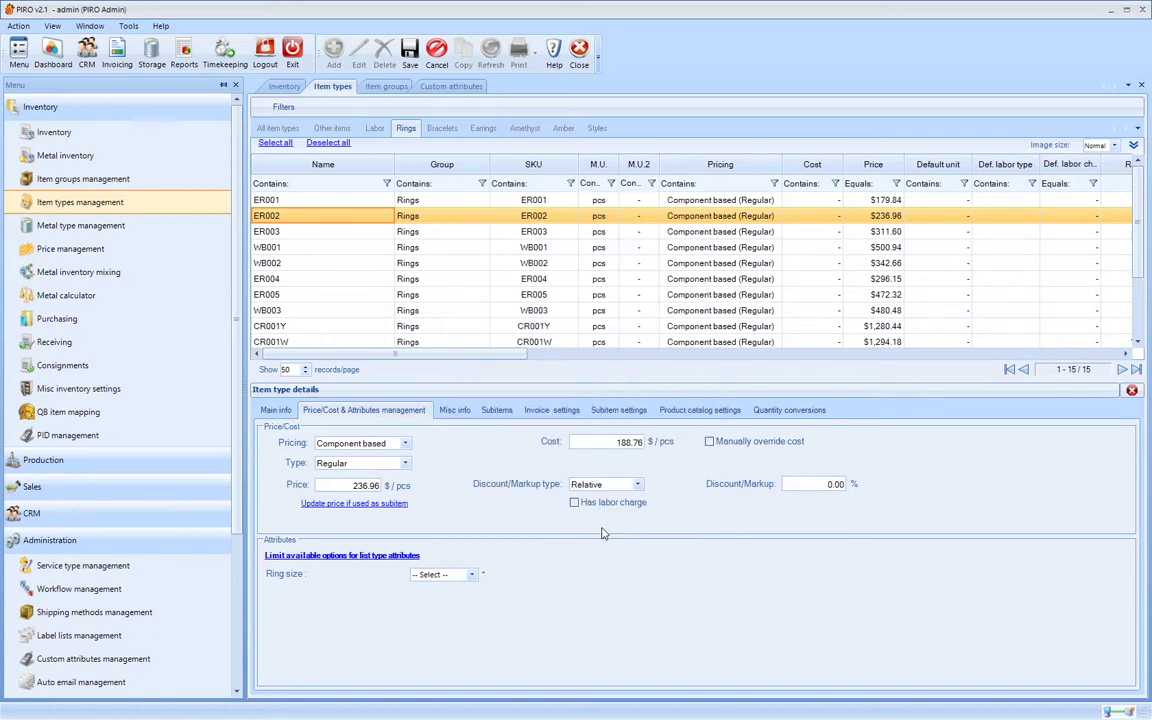
click(277, 411)
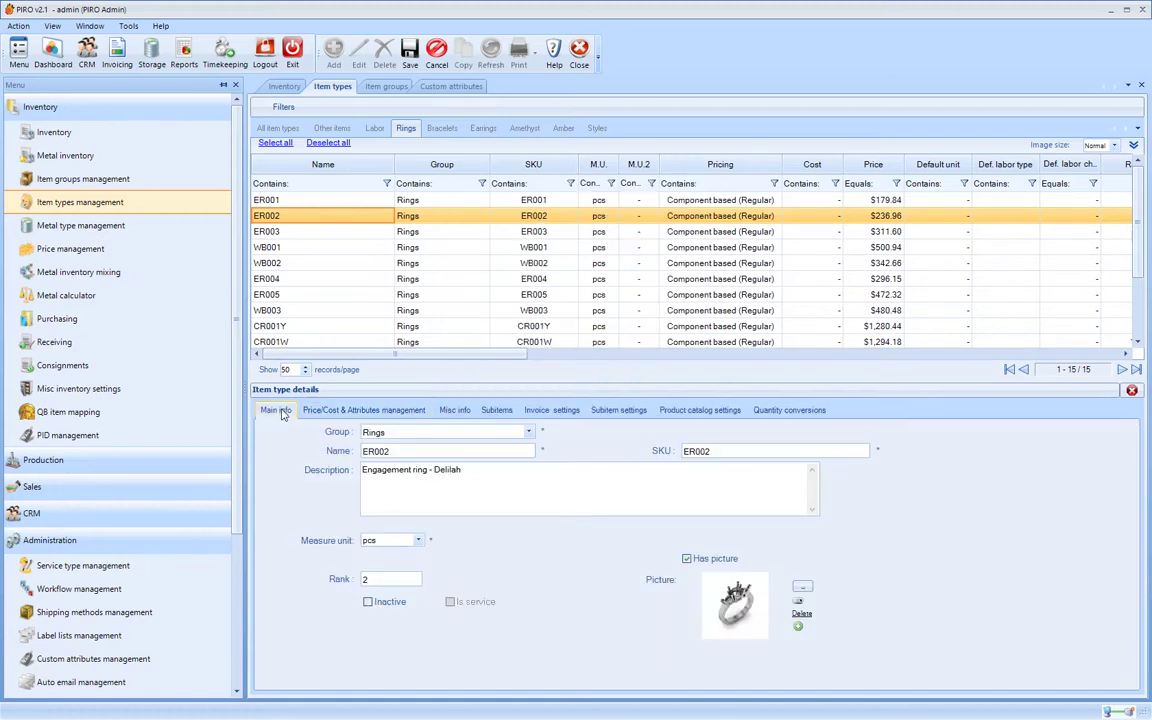
Set the Colored Stones item group to show on a separate tab in inventory, save, and view its listing in item types management
click(91, 181)
double_click(282, 368)
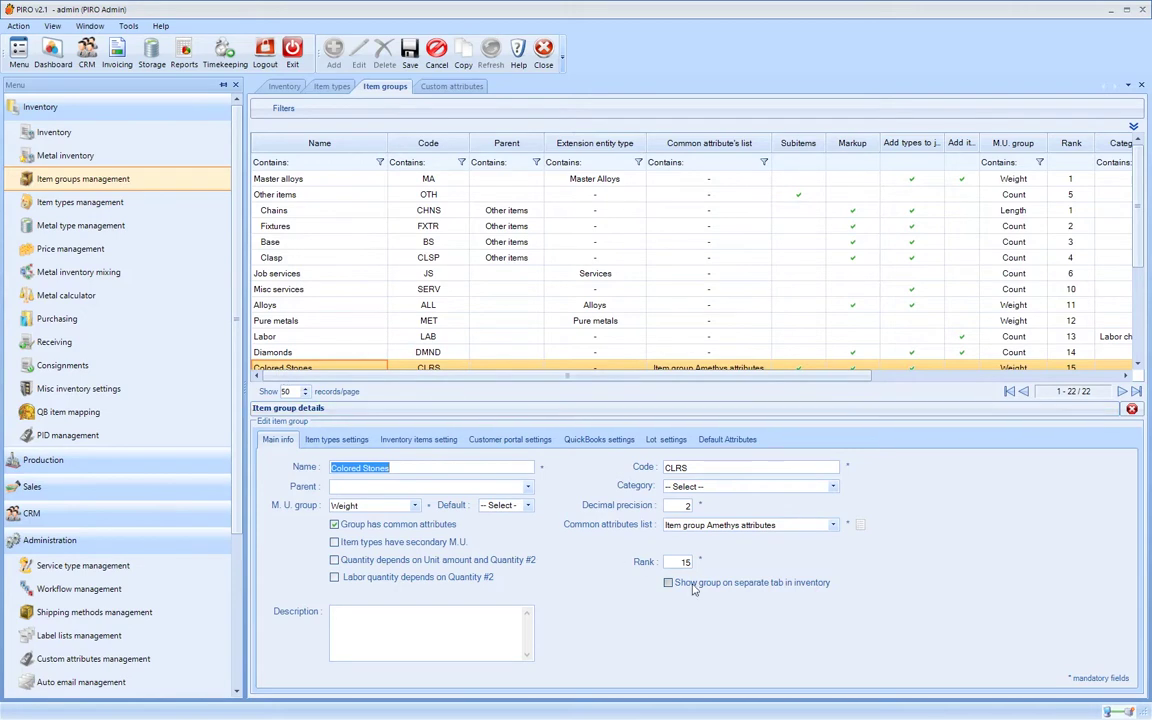
click(669, 583)
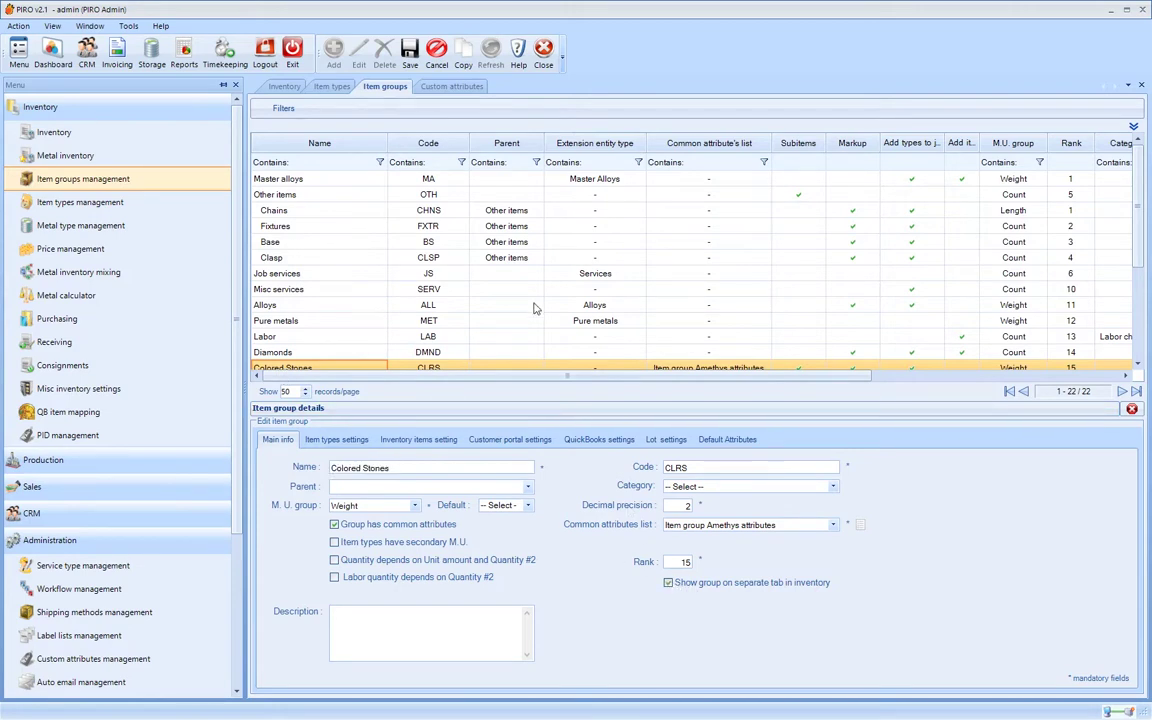
click(410, 55)
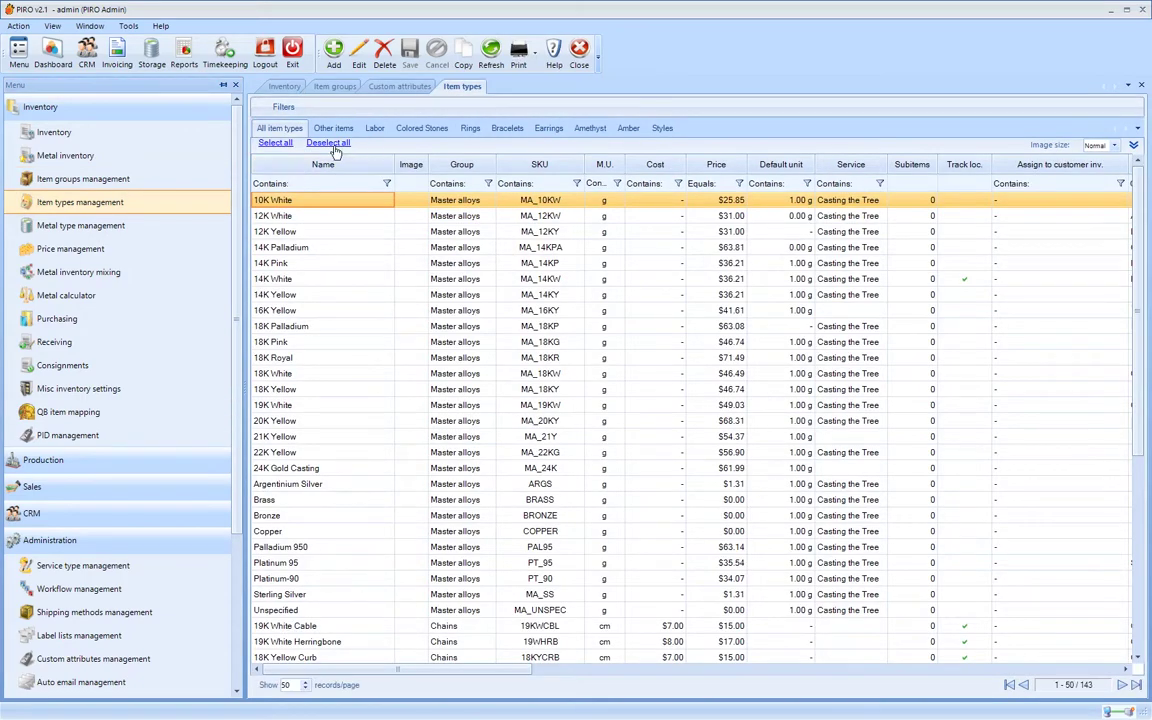
click(423, 129)
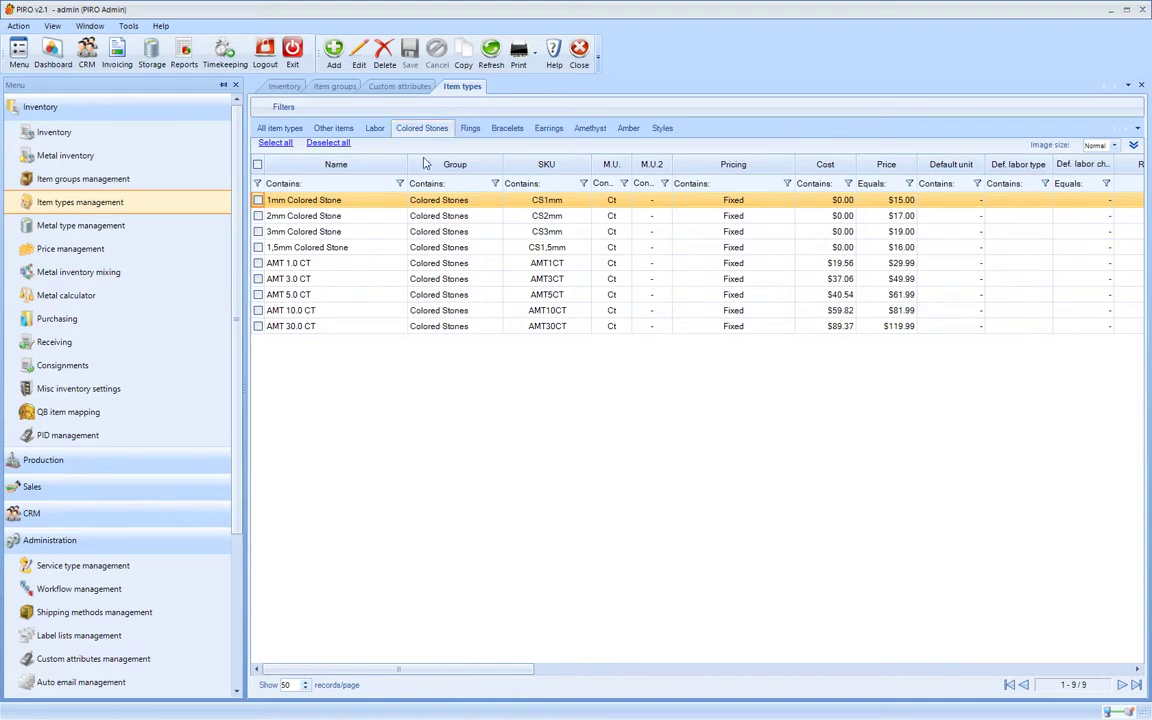